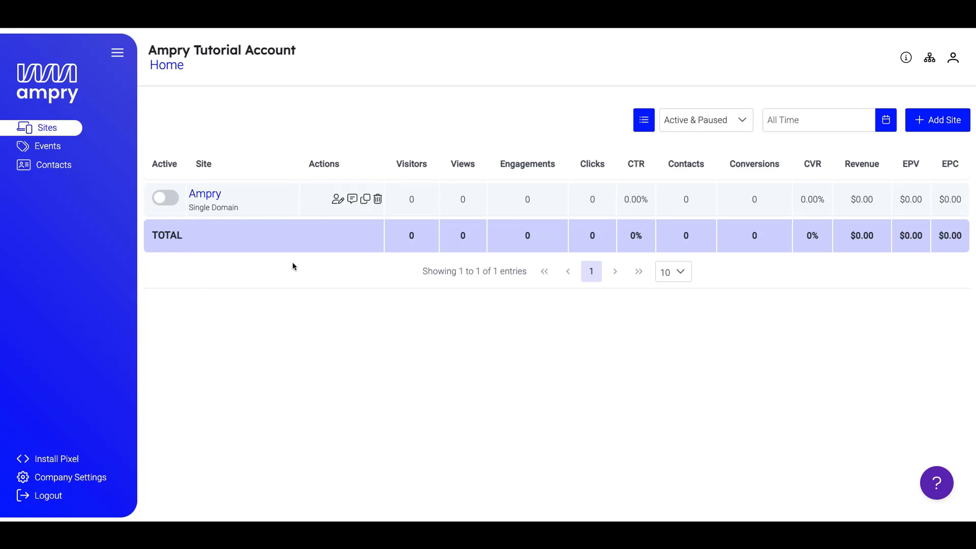
Open the Ampry site and its Welcome Pop placement to list its templates.
click(235, 195)
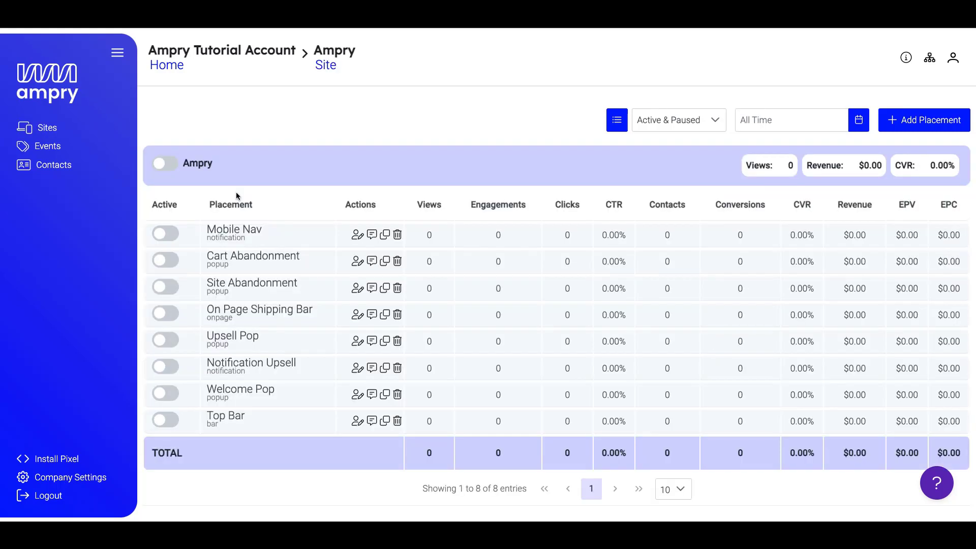
click(255, 392)
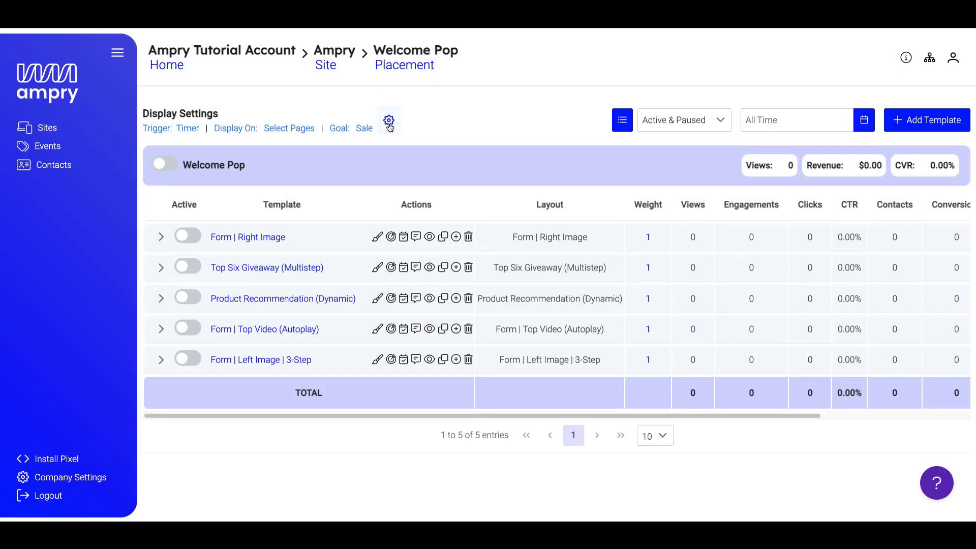
Keep the Timer display trigger with its 10-second pop-up delay.
click(390, 120)
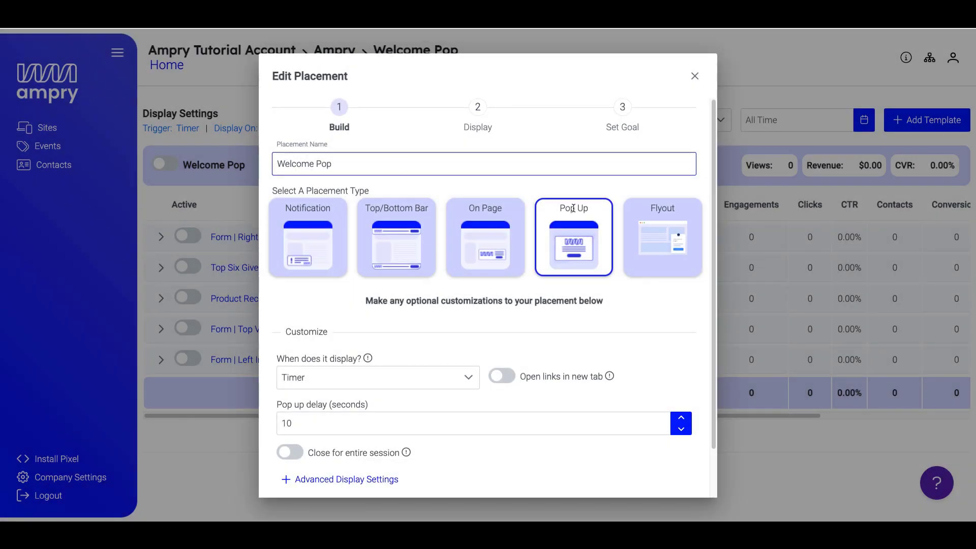
scroll(367, 303, down, 1)
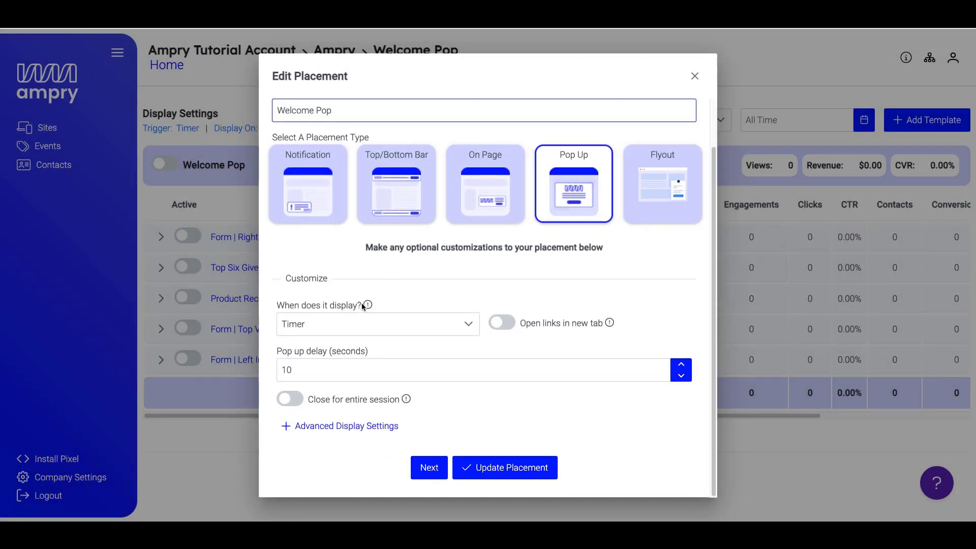
click(467, 326)
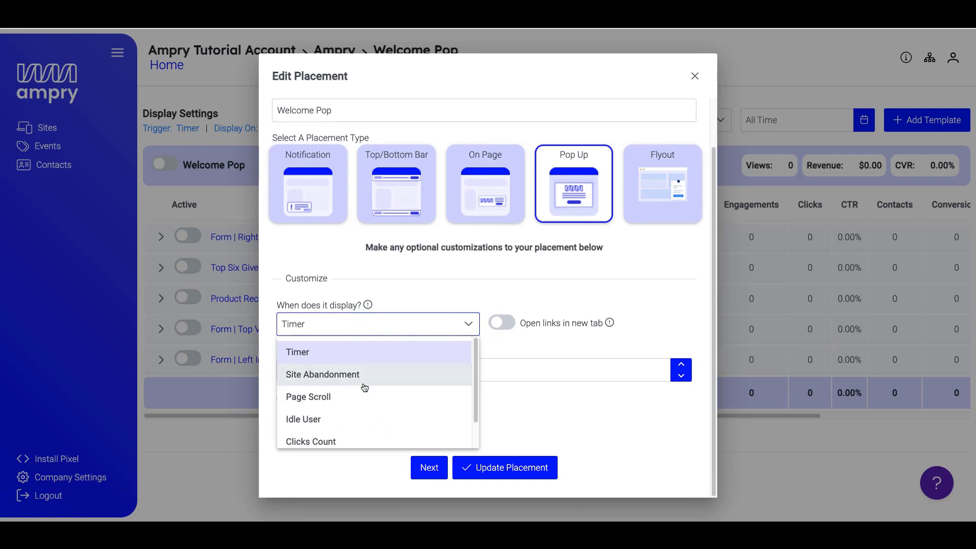
scroll(369, 405, down, 1)
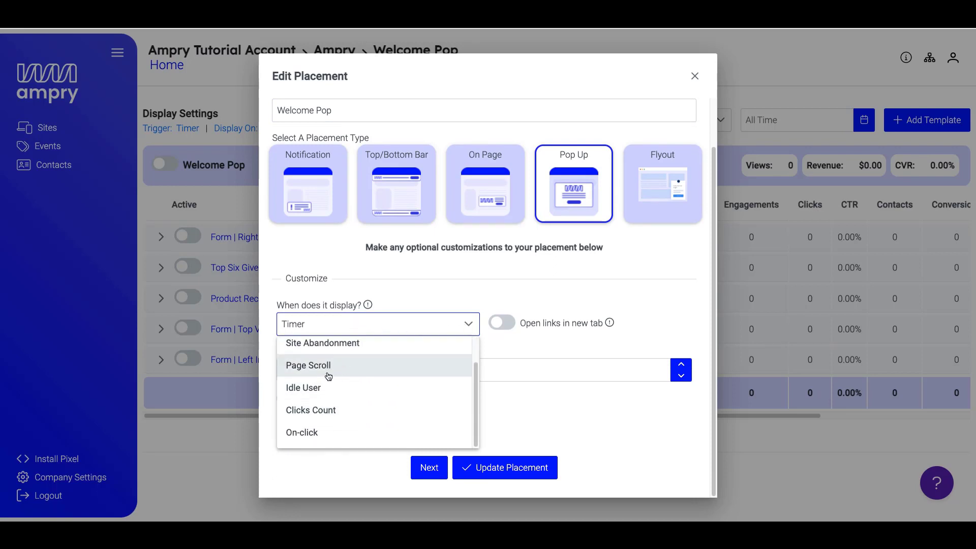
scroll(340, 411, up, 1)
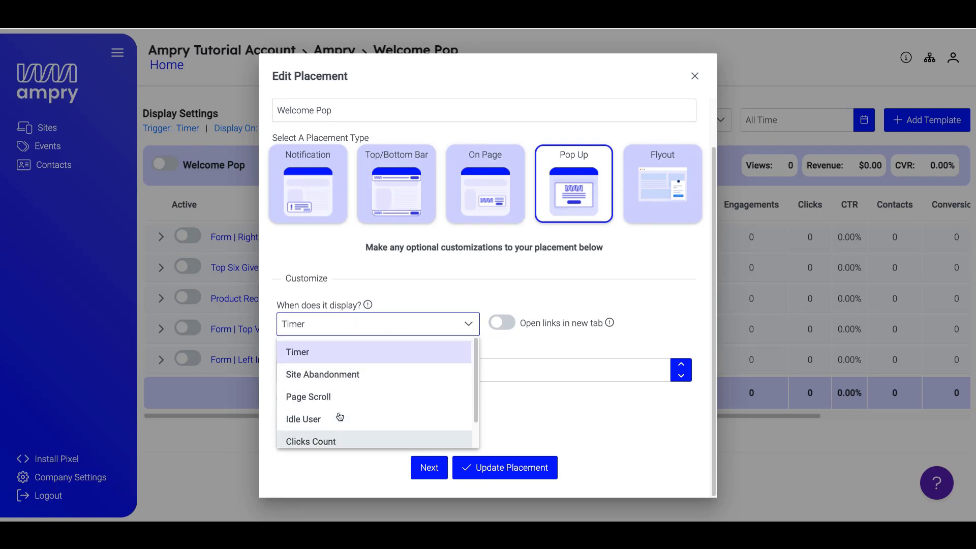
click(464, 306)
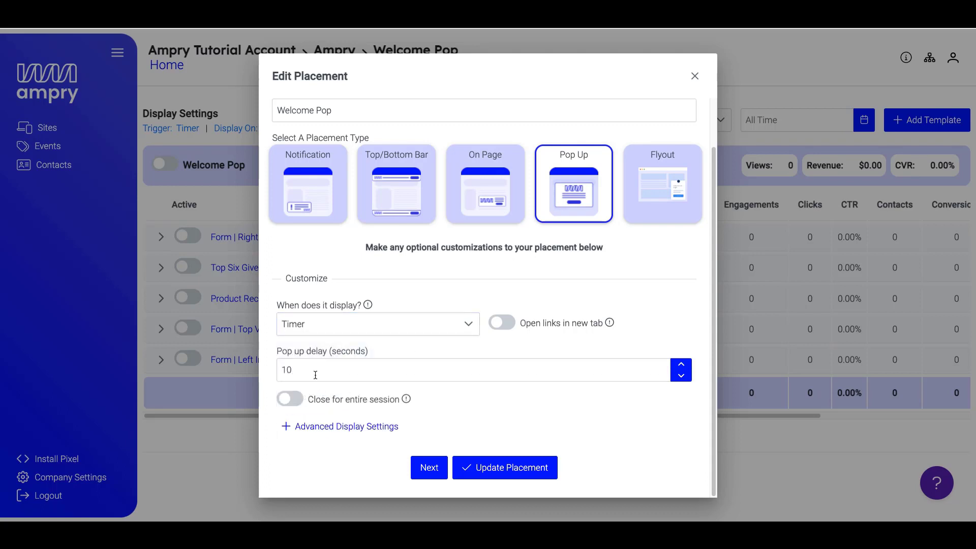
click(315, 375)
Review the Advanced Display Settings and continue to the Display step.
click(335, 427)
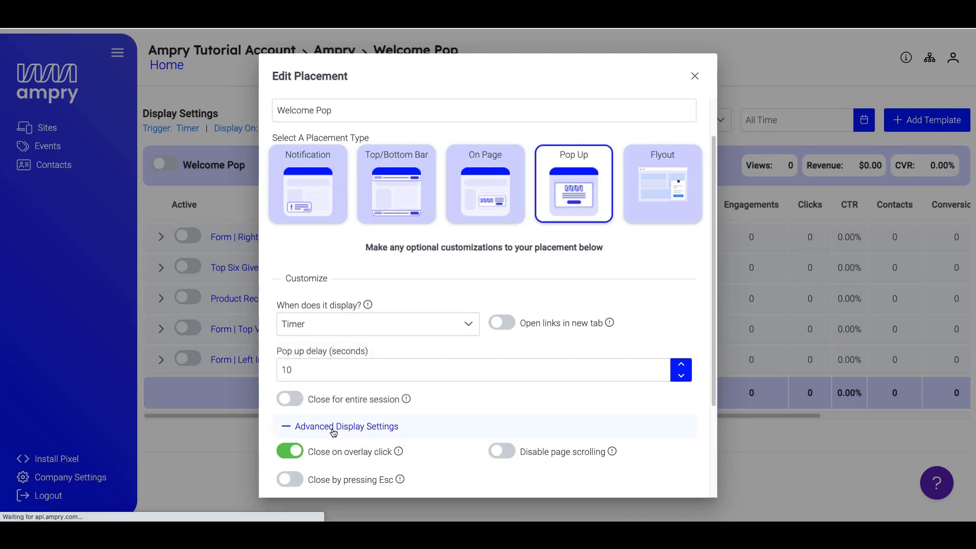
scroll(334, 433, down, 1)
scroll(333, 433, down, 3)
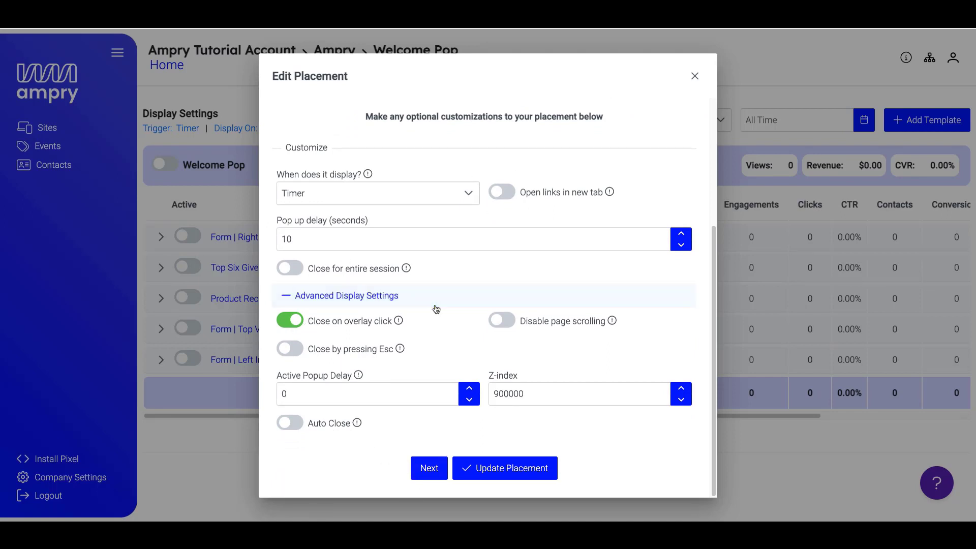
scroll(436, 307, up, 5)
scroll(435, 307, down, 5)
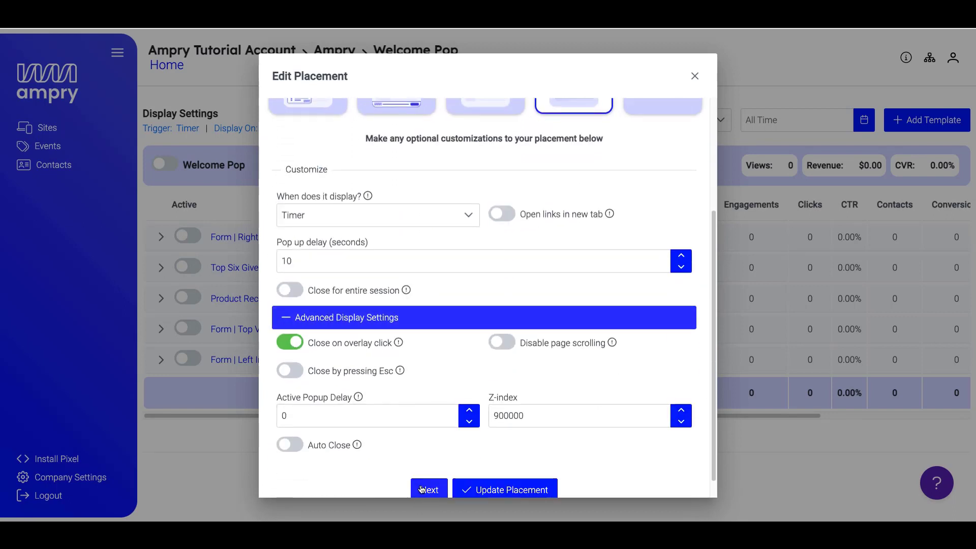
click(428, 490)
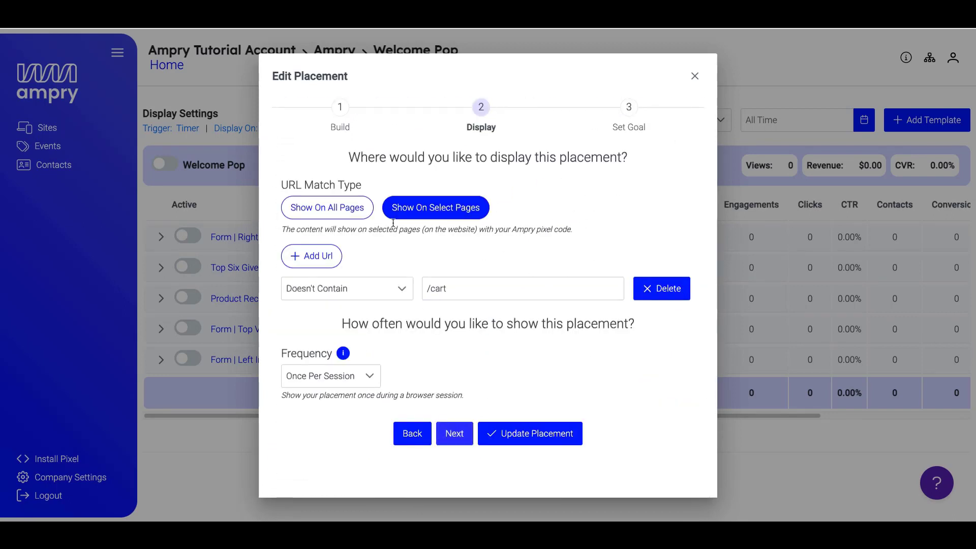
Show the popup on all pages except URLs containing /cart.
click(328, 209)
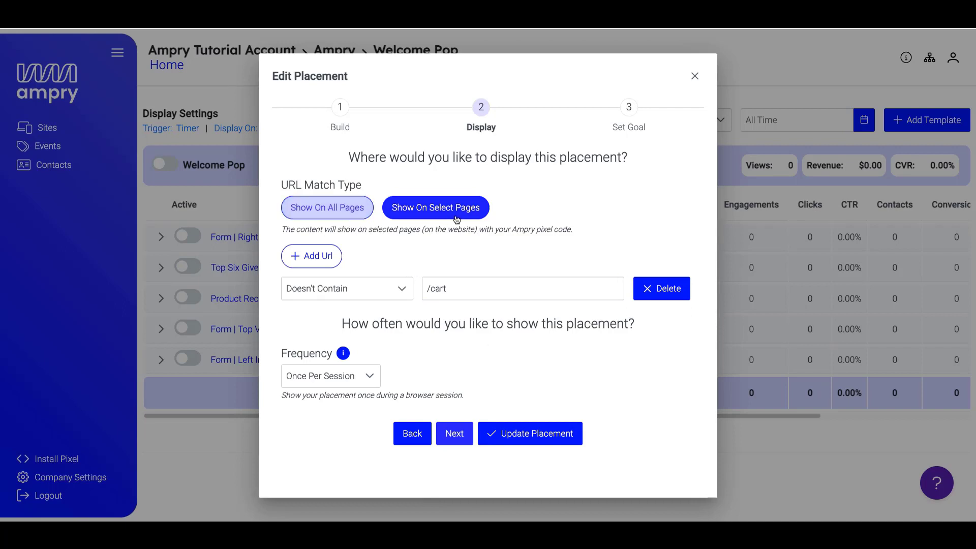
click(328, 207)
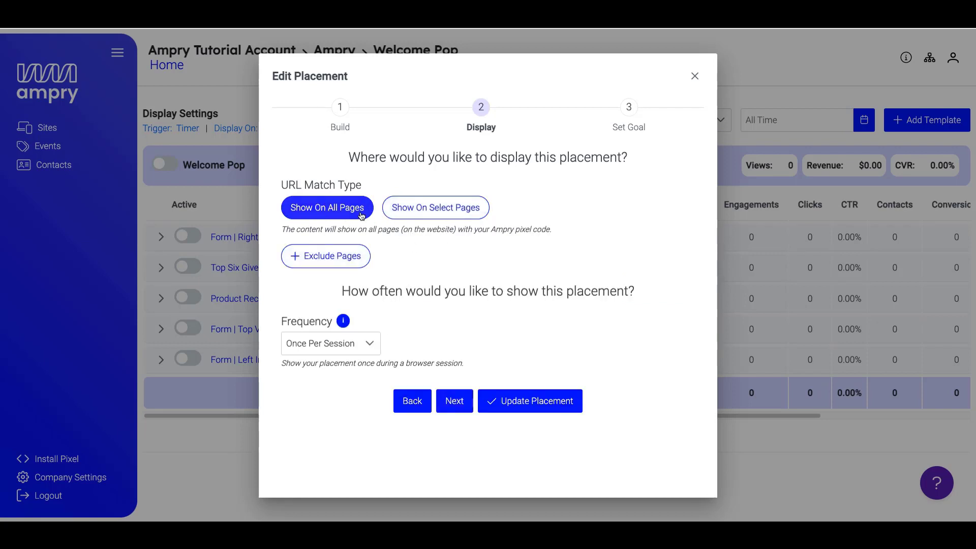
click(341, 259)
click(460, 288)
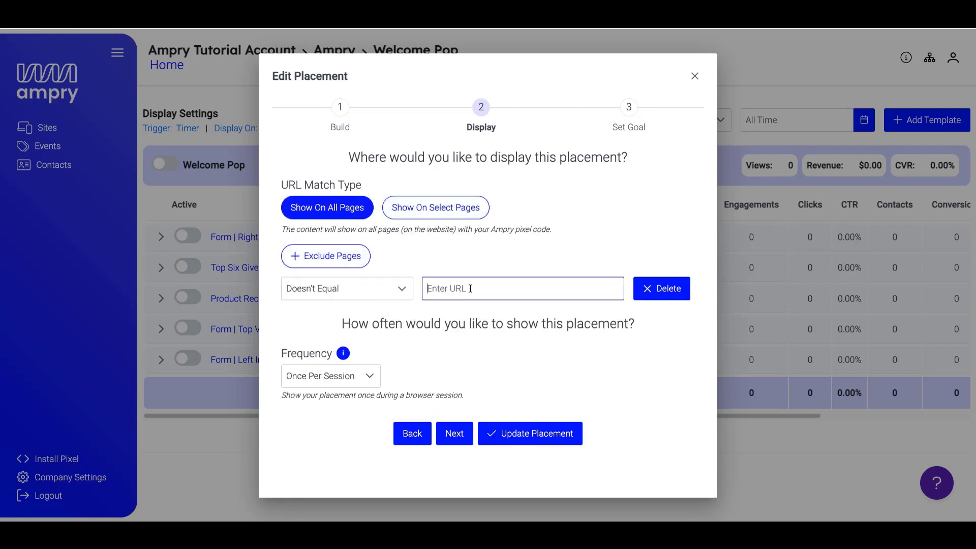
text(/cart)
click(411, 298)
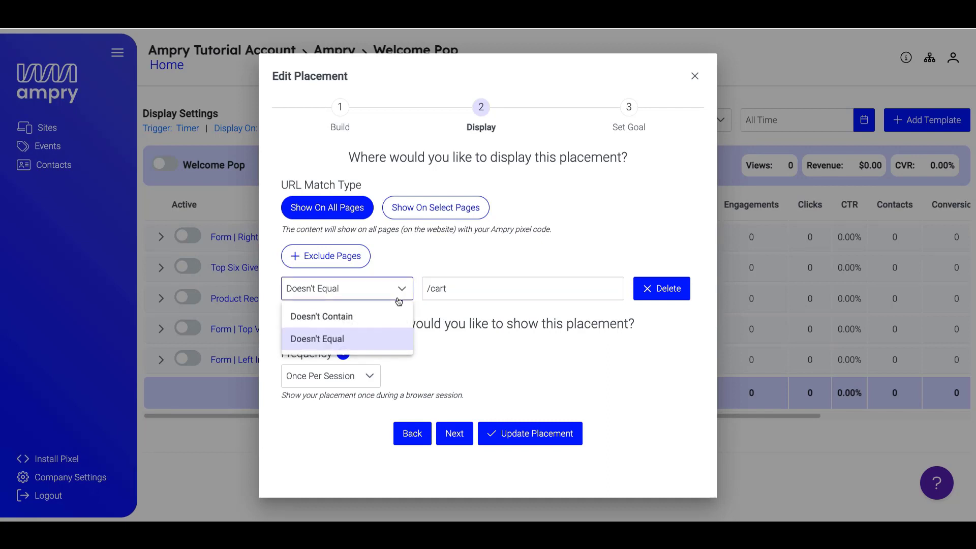
click(321, 316)
Remove the extra empty exclusion row, leaving only the /cart rule.
click(357, 257)
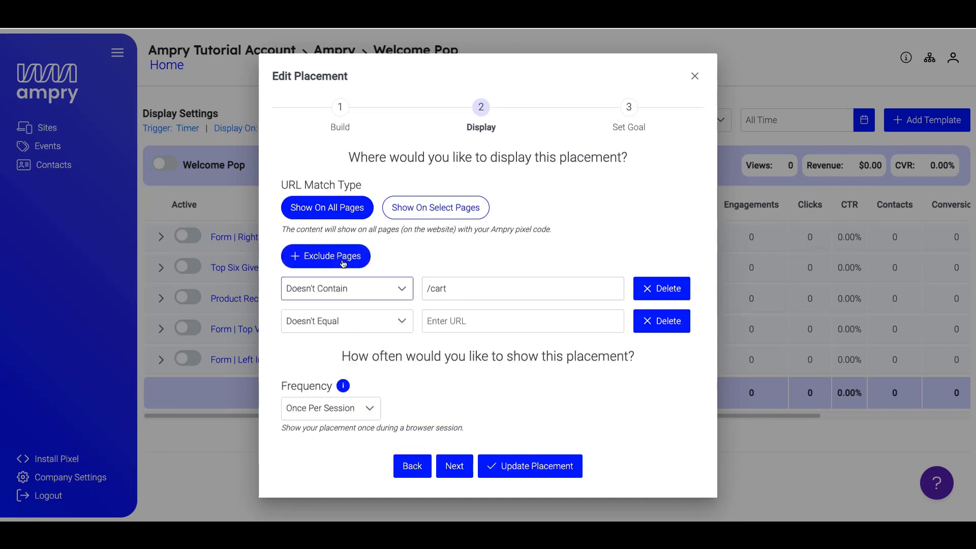
click(463, 322)
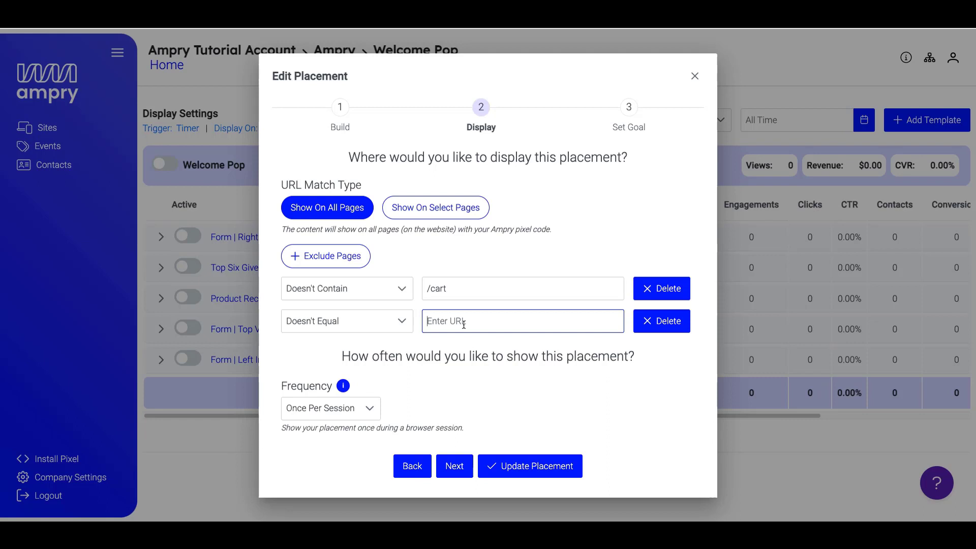
click(661, 321)
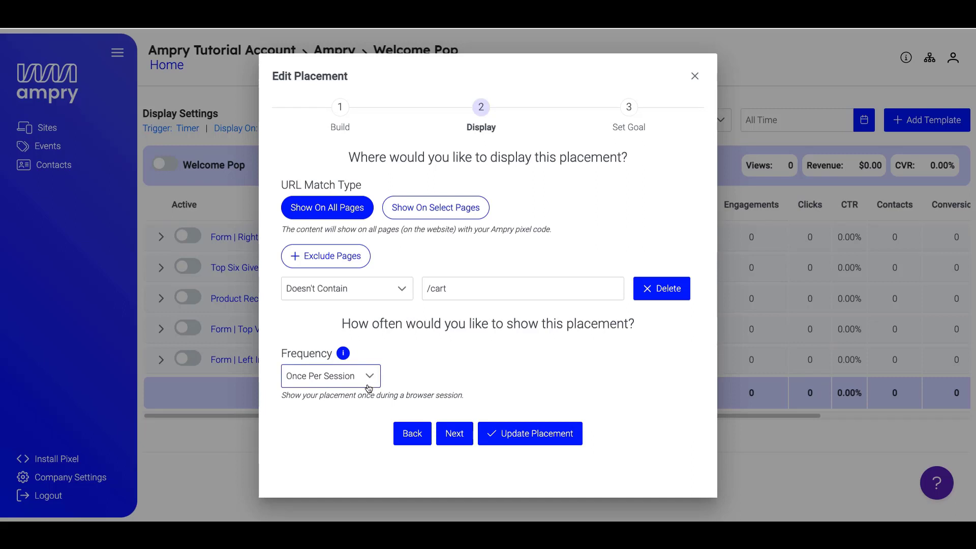
Make Sale the placement's goal event and update the placement.
click(455, 437)
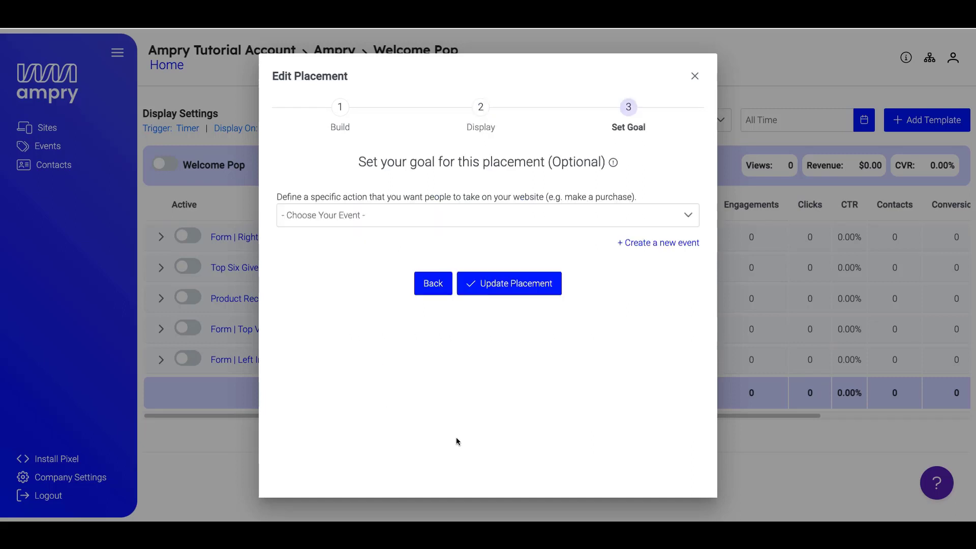
click(441, 216)
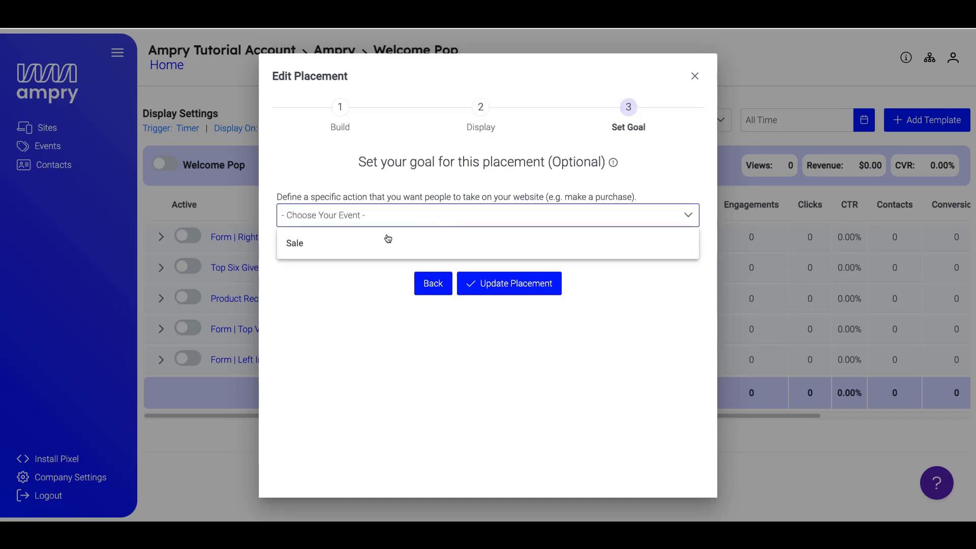
click(359, 245)
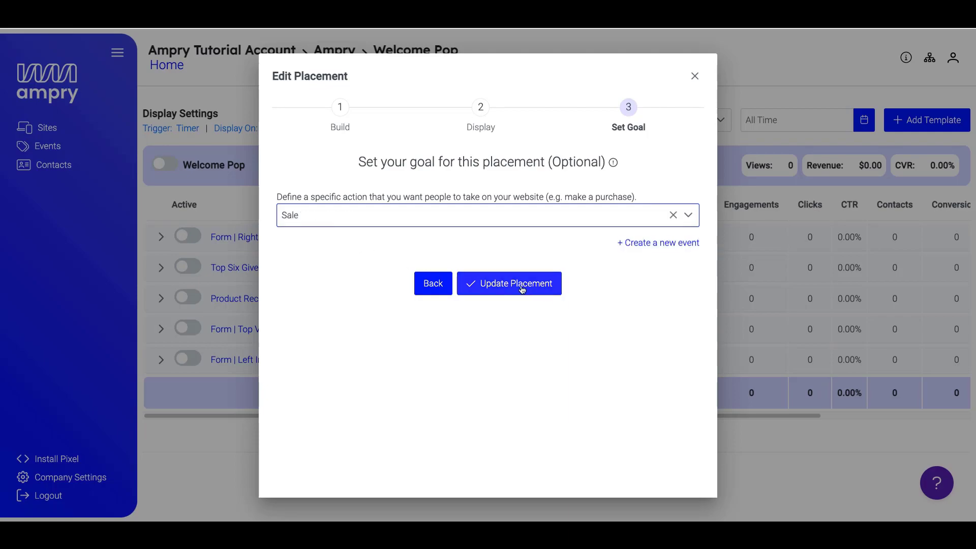
click(523, 288)
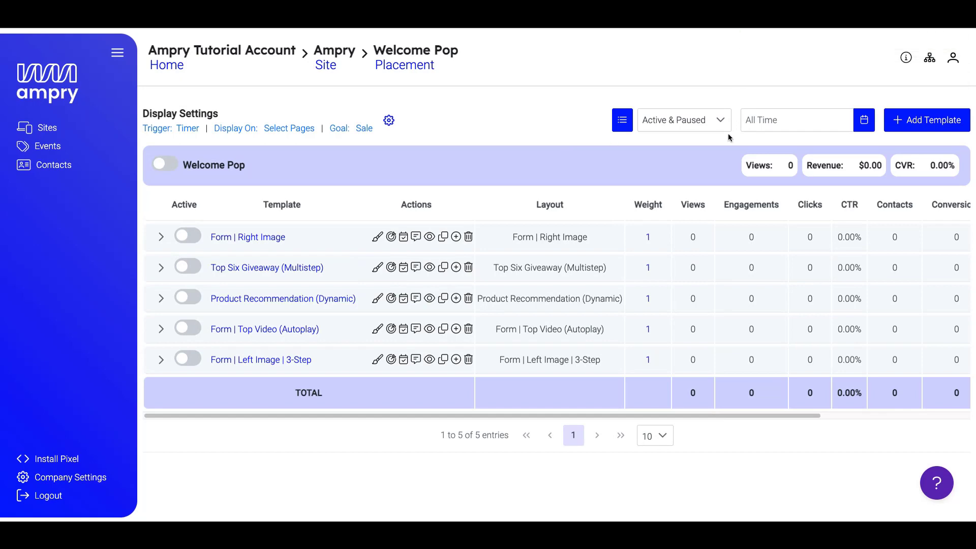
Add a new Welcome Pop template using the Form | Right Image layout.
click(932, 125)
scroll(512, 320, down, 6)
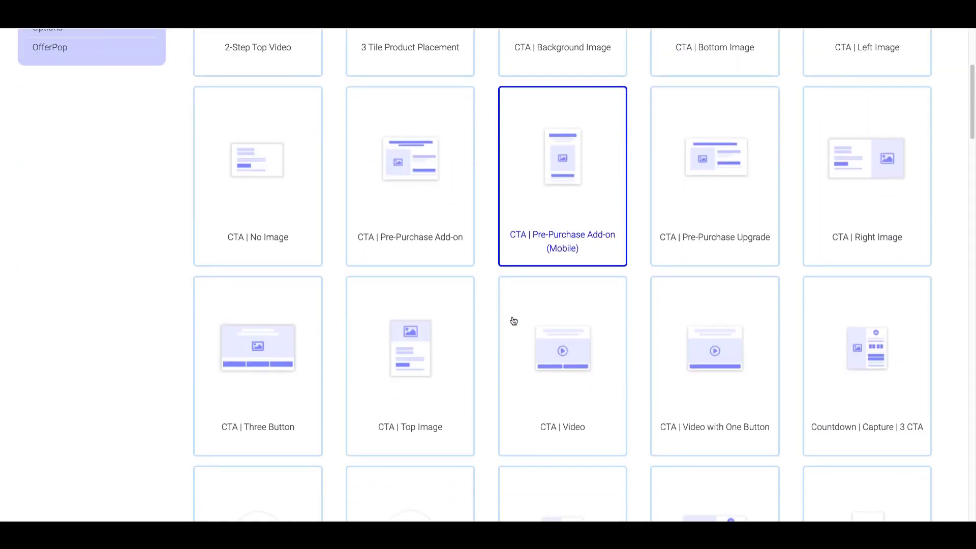
scroll(514, 321, down, 10)
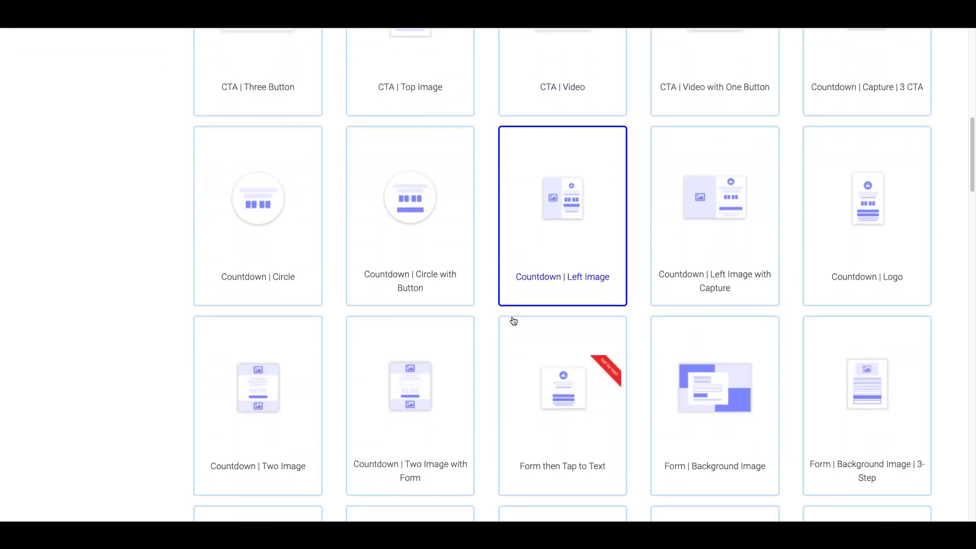
scroll(514, 321, down, 6)
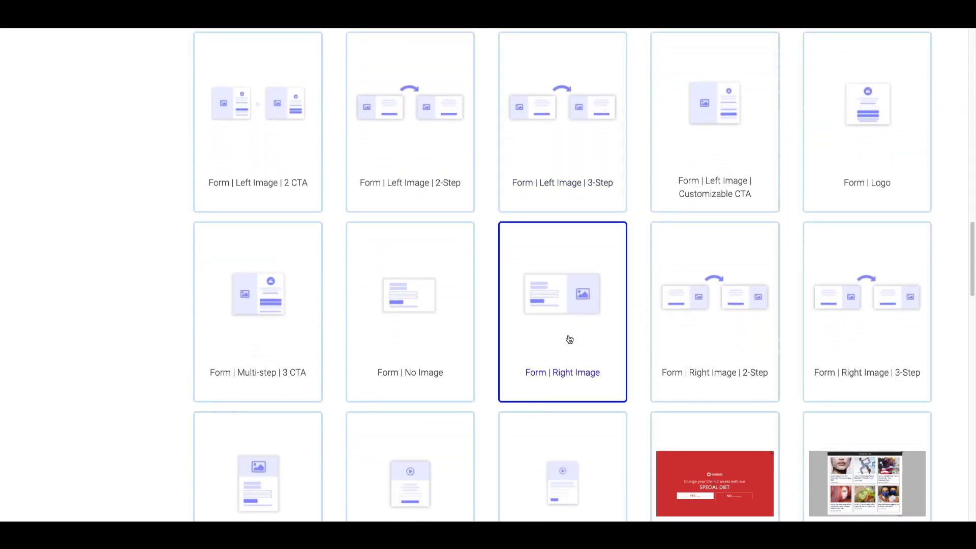
click(569, 339)
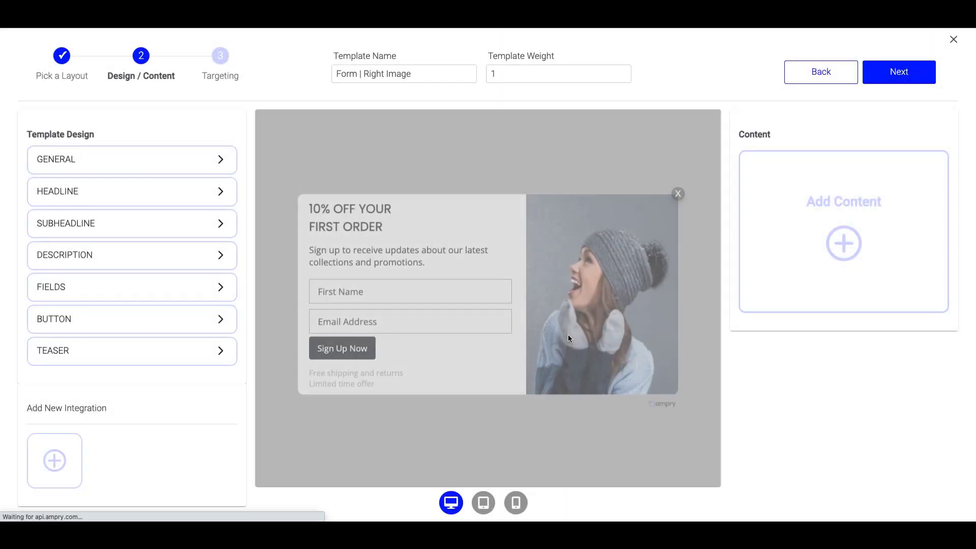
Change the headline to 'Summer Sale / Get 20% Off Sitewide'.
click(823, 230)
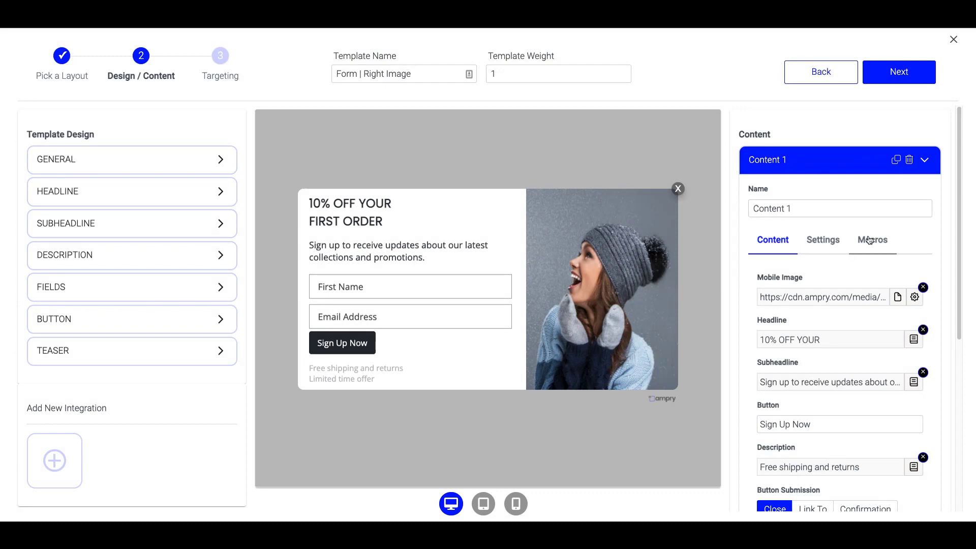
scroll(794, 233, down, 2)
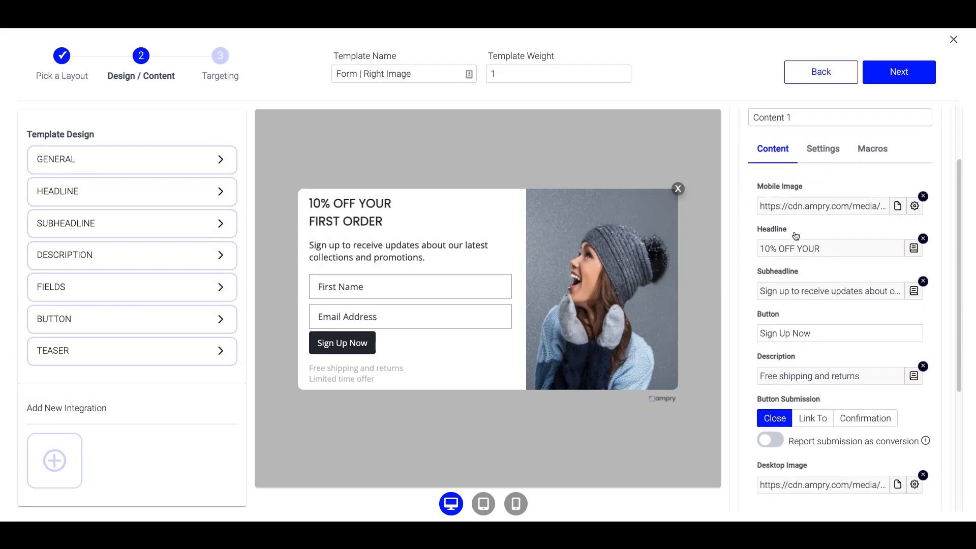
click(827, 247)
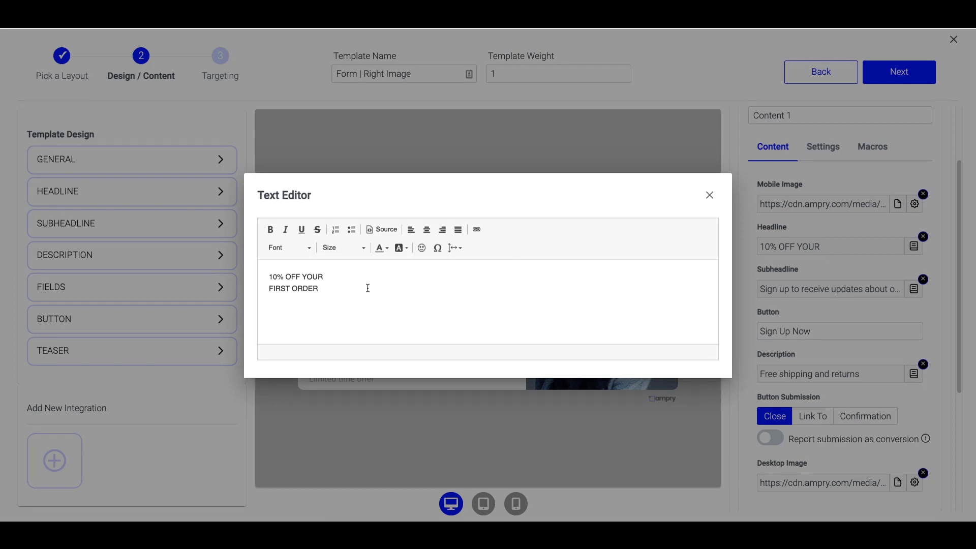
drag(368, 288, 256, 267)
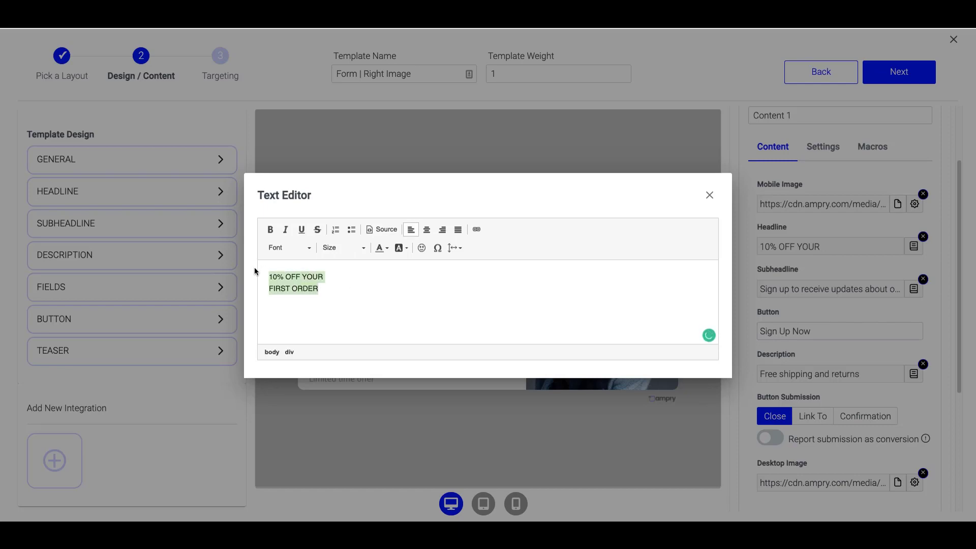
text(Summer Sale )
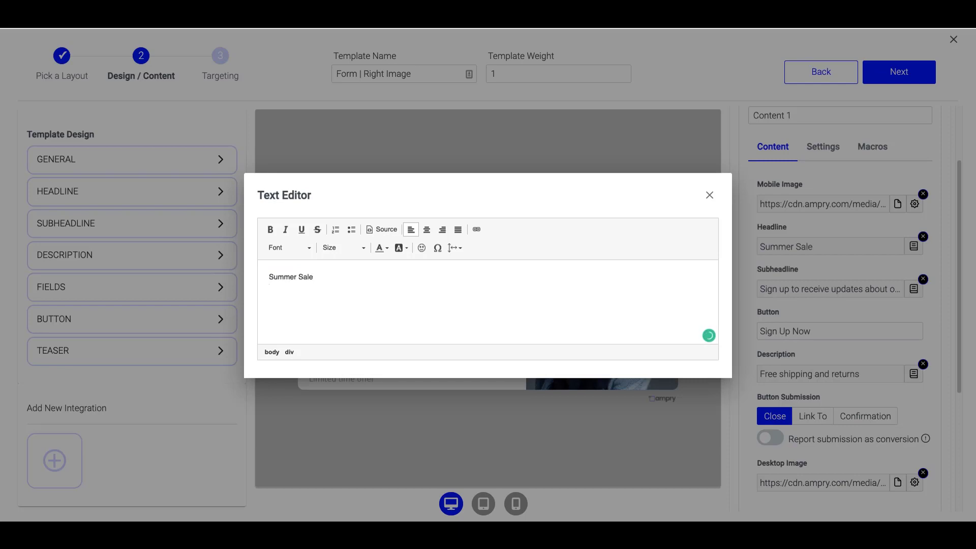
text(Get 10% Off Your O)
key(BackSpace)
key(BackSpace)
key(BackSpace)
key(BackSpace)
key(BackSpace)
key(BackSpace)
key(BackSpace)
key(BackSpace)
text(20% OfYitew)
click(466, 438)
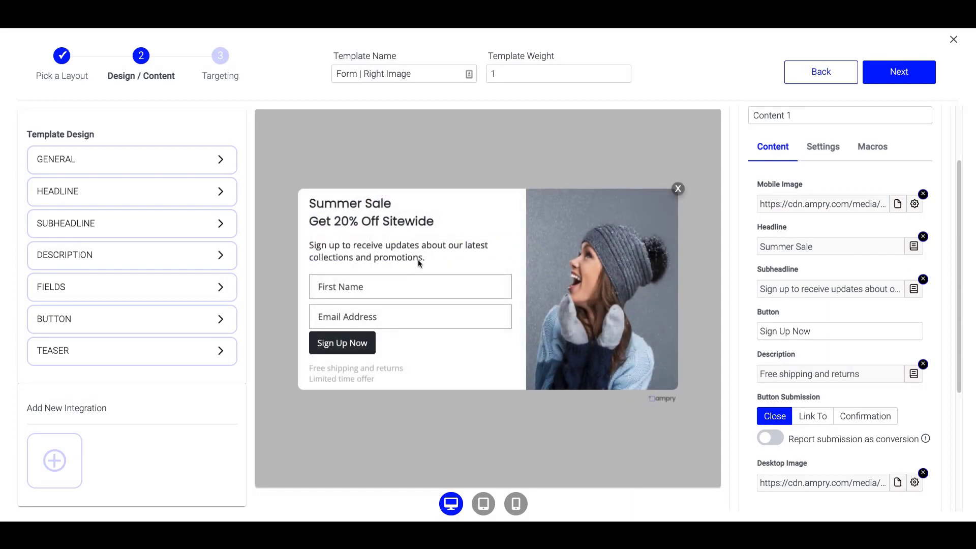
Reword the subheadline to end 'be the first to know about other sales and promotions.'.
click(832, 288)
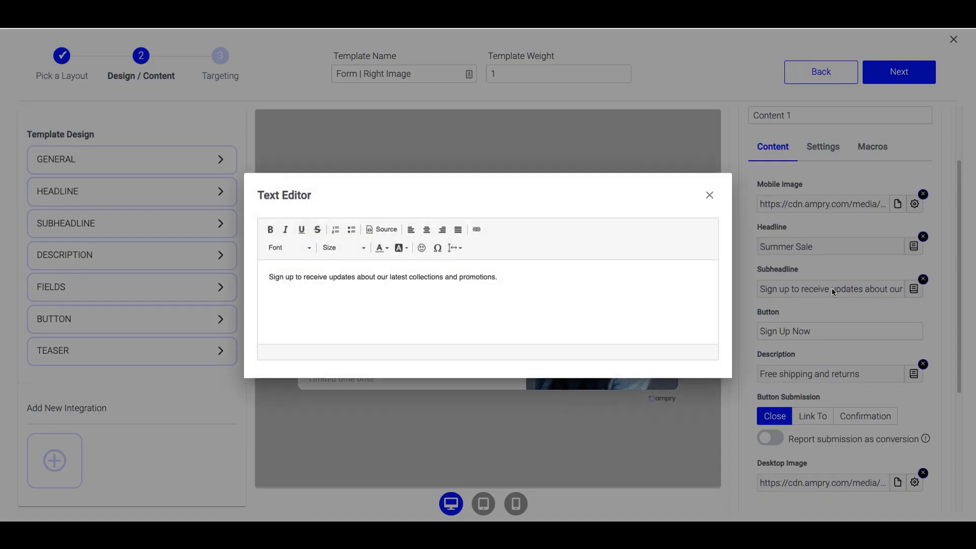
drag(498, 279, 305, 275)
text(be the first to know)
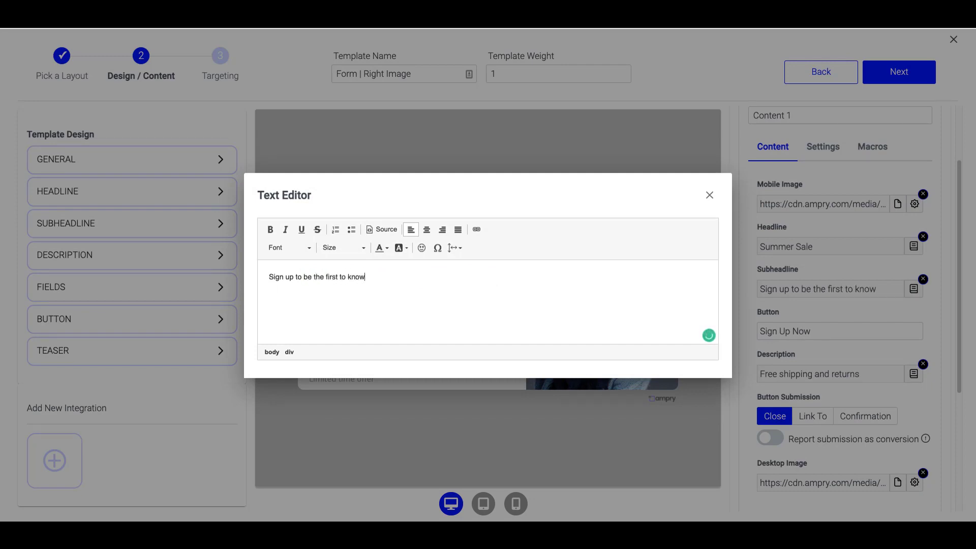
text( about other sales and promotions.)
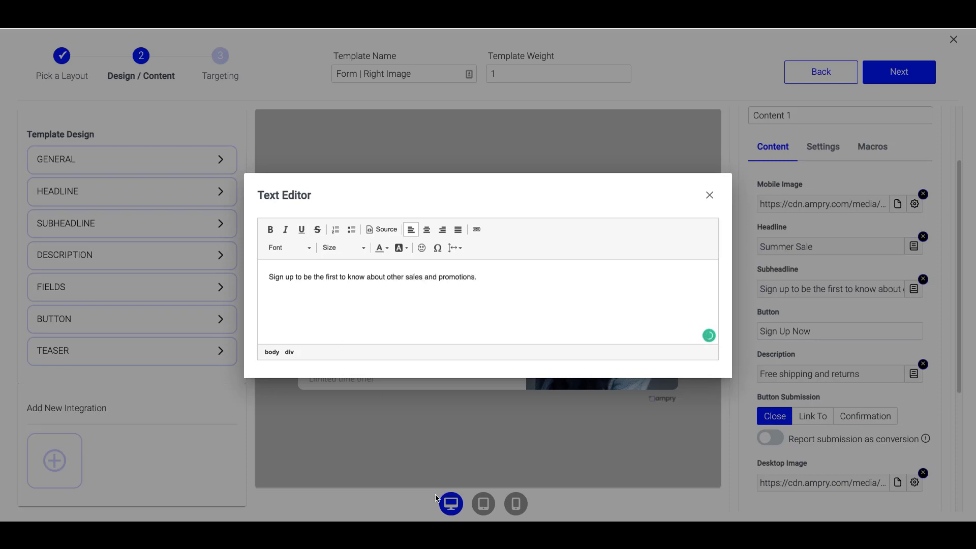
click(638, 419)
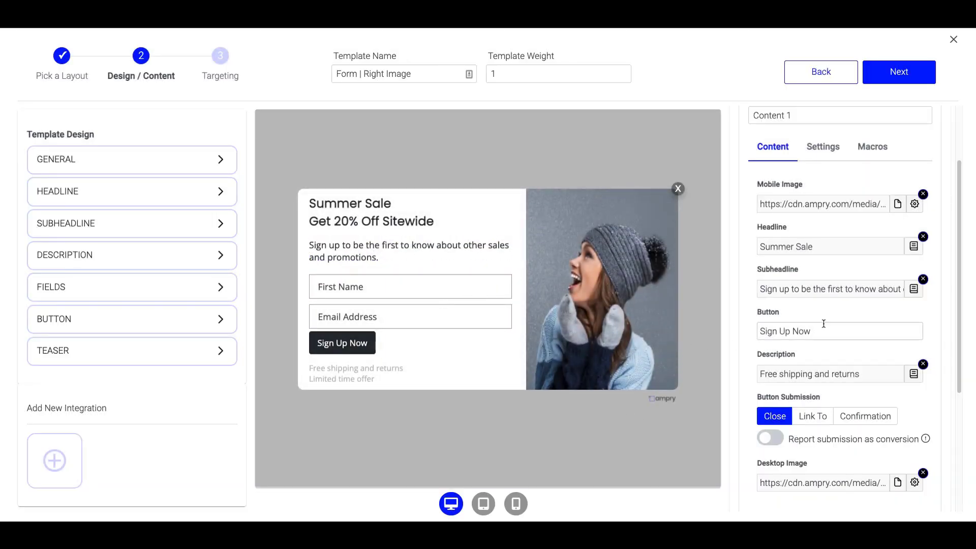
Clear the Description text so the shipping and limited-time lines disappear.
triple_click(838, 331)
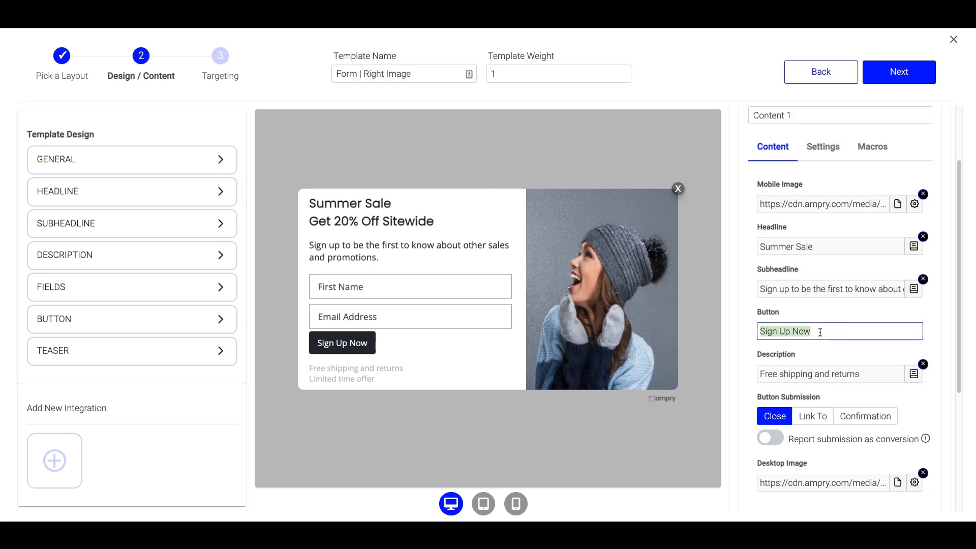
scroll(812, 364, down, 2)
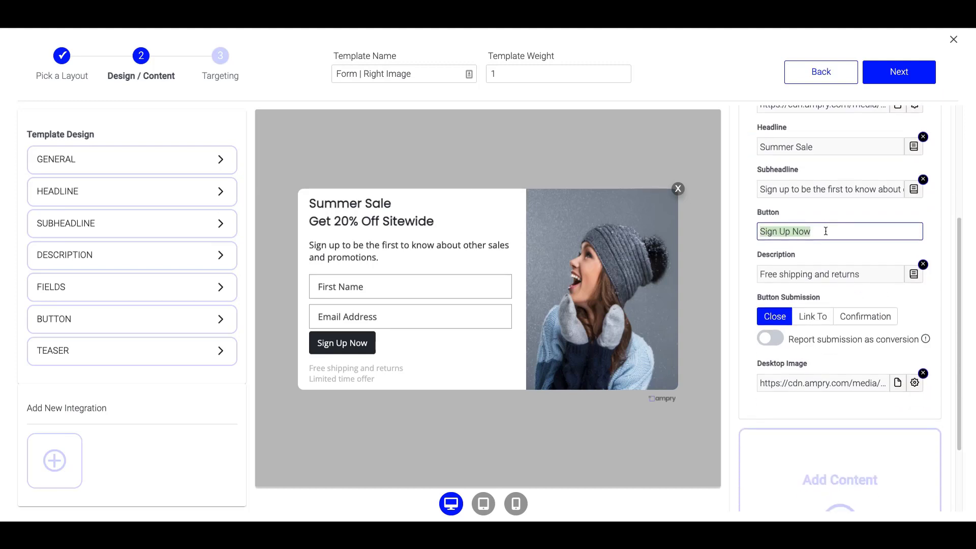
click(861, 274)
drag(340, 290, 261, 281)
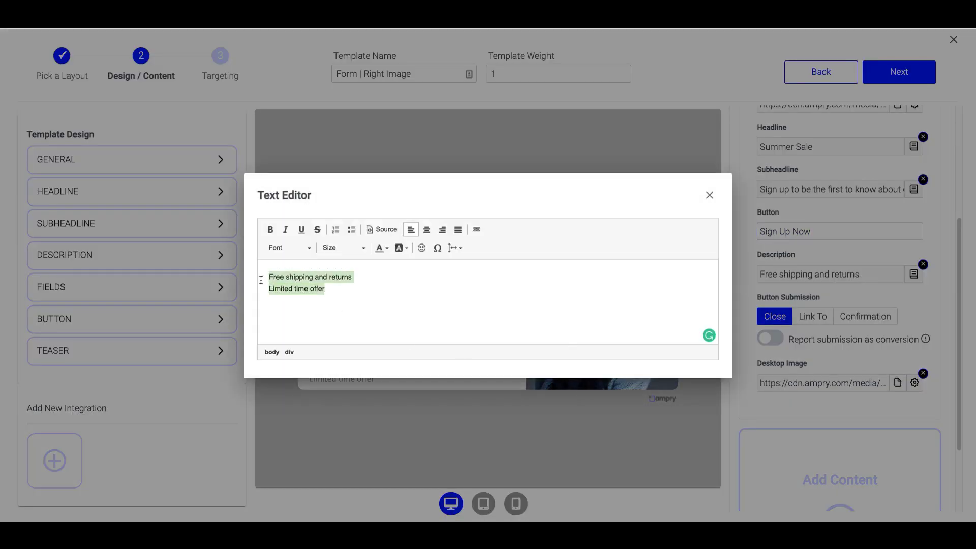
click(592, 464)
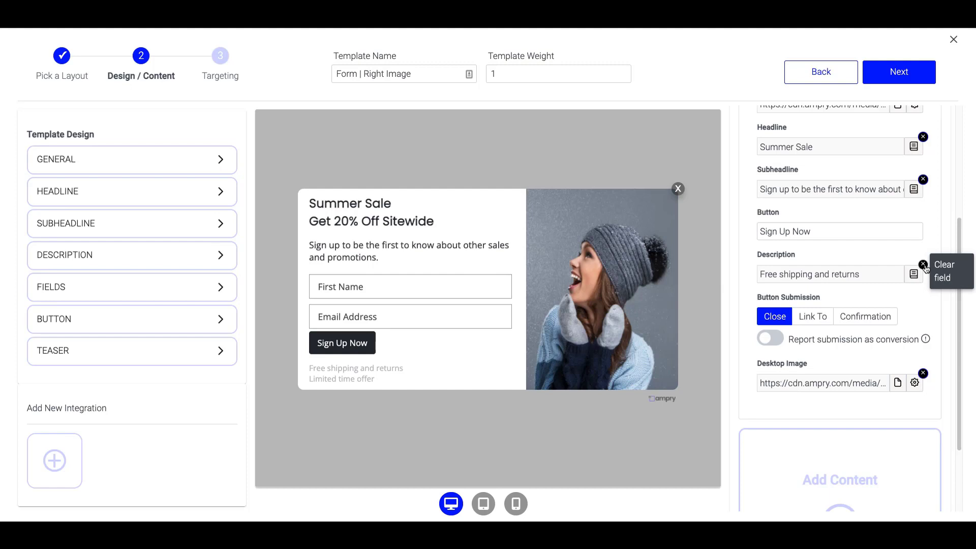
click(923, 264)
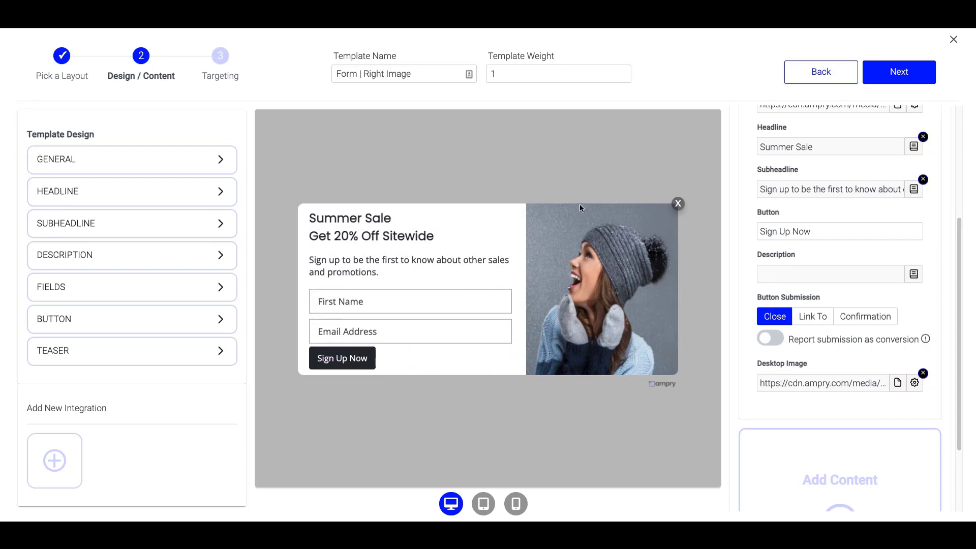
click(898, 384)
Set the desktop image to the Unsplash palm-tree photo from a 'summer' search, size M.
click(99, 113)
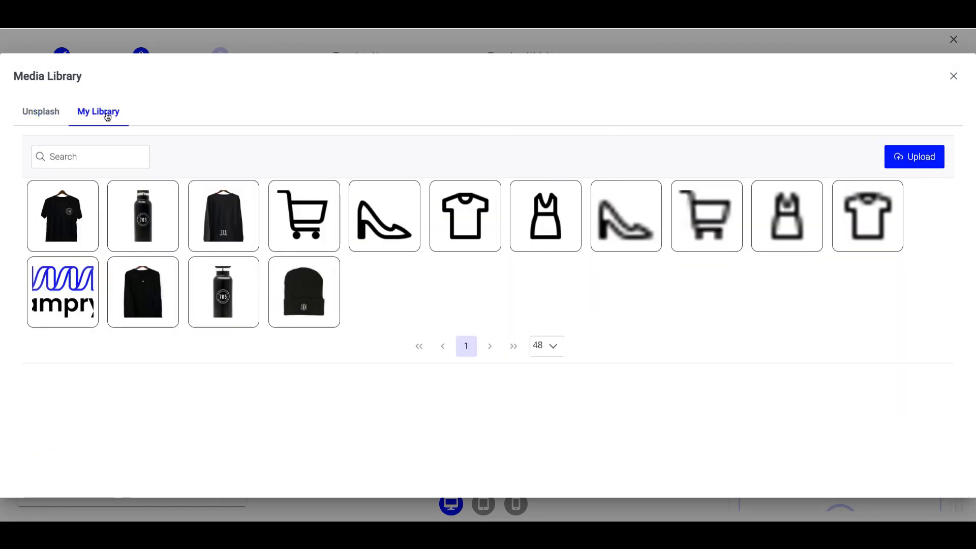
click(47, 113)
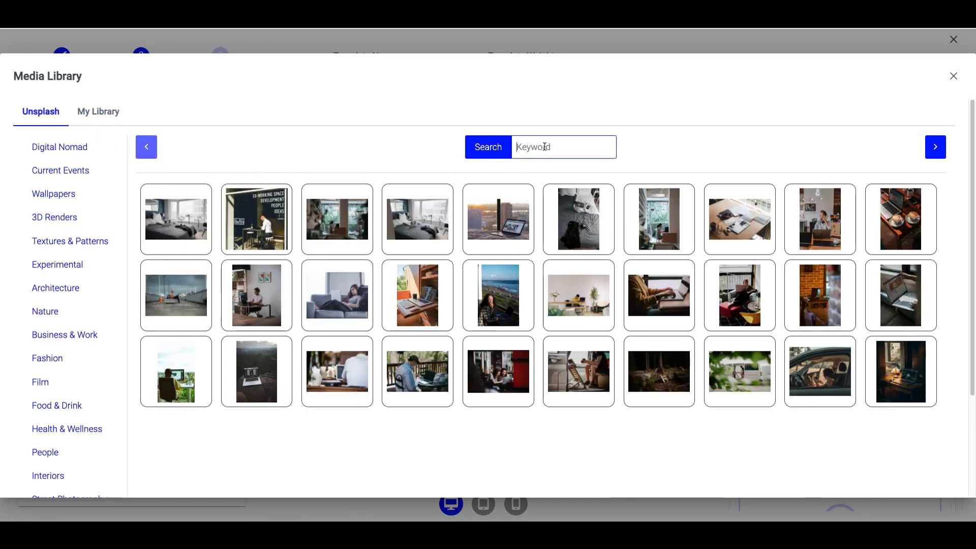
text(summer)
key(Return)
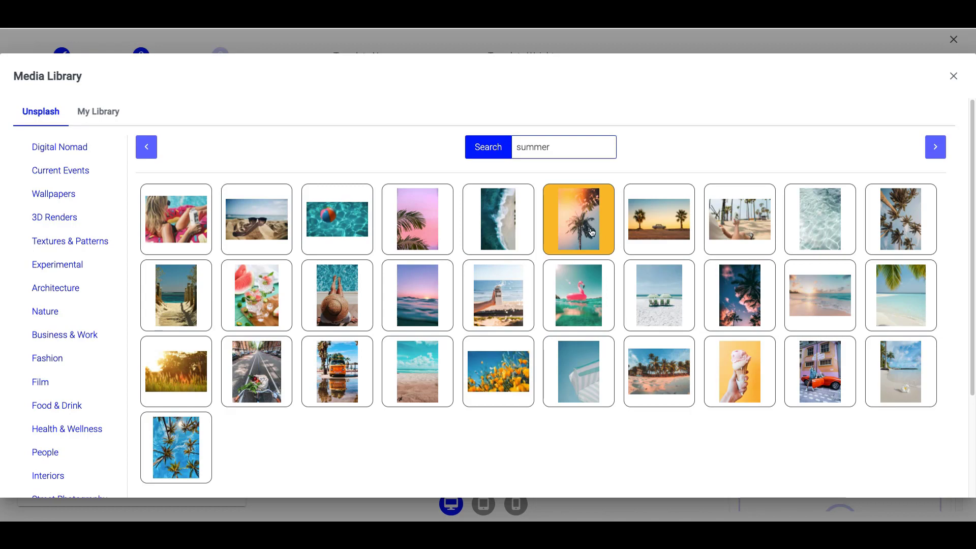
click(888, 220)
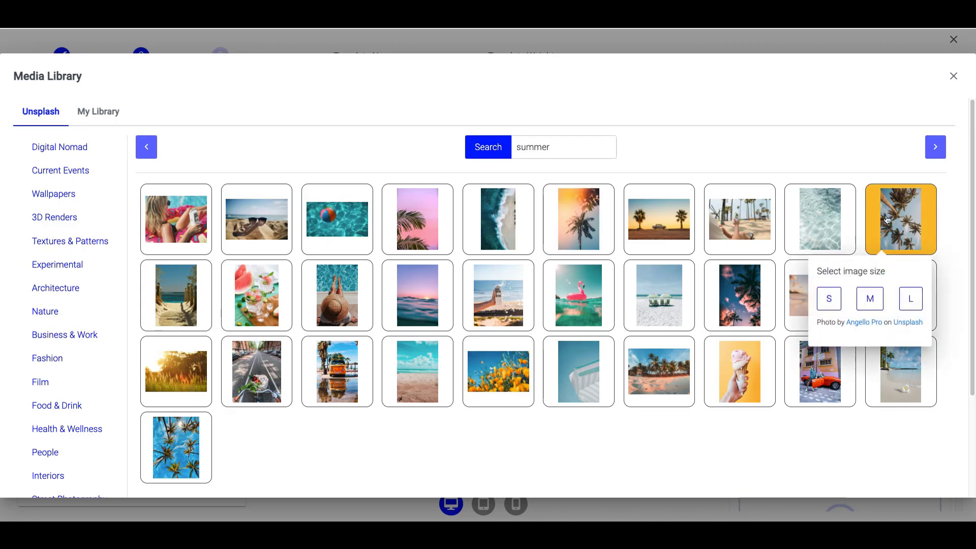
click(871, 302)
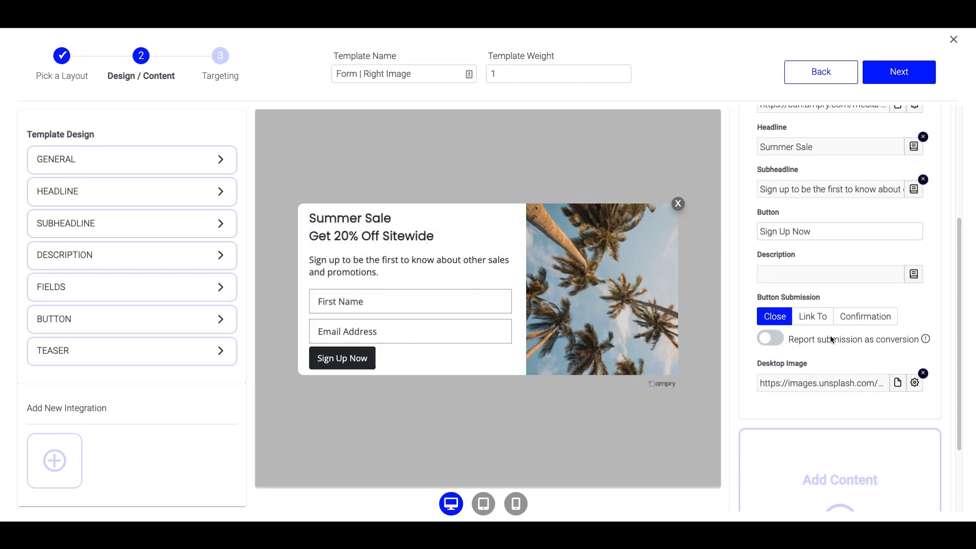
scroll(831, 339, up, 4)
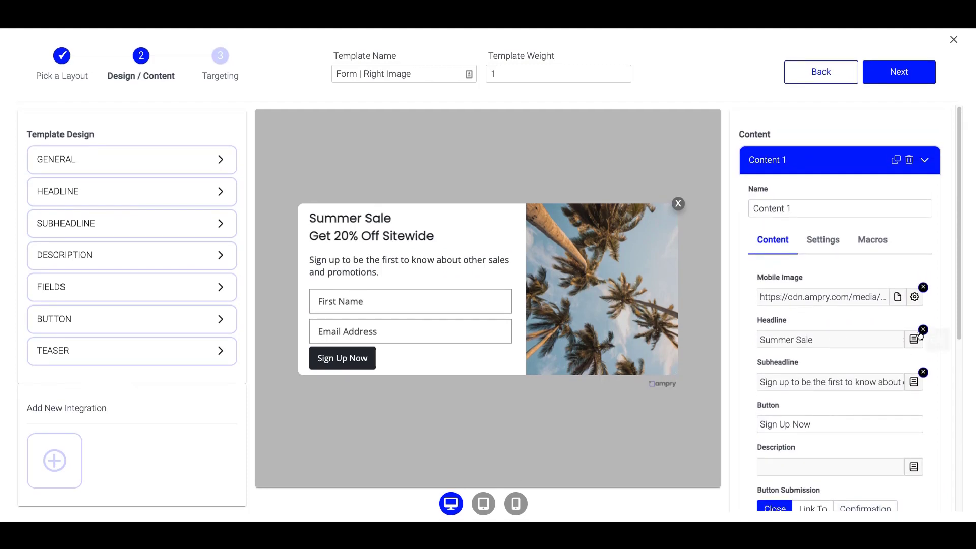
In mobile preview, set the mobile image to the Unsplash sunset palms-and-car photo, size M.
click(517, 504)
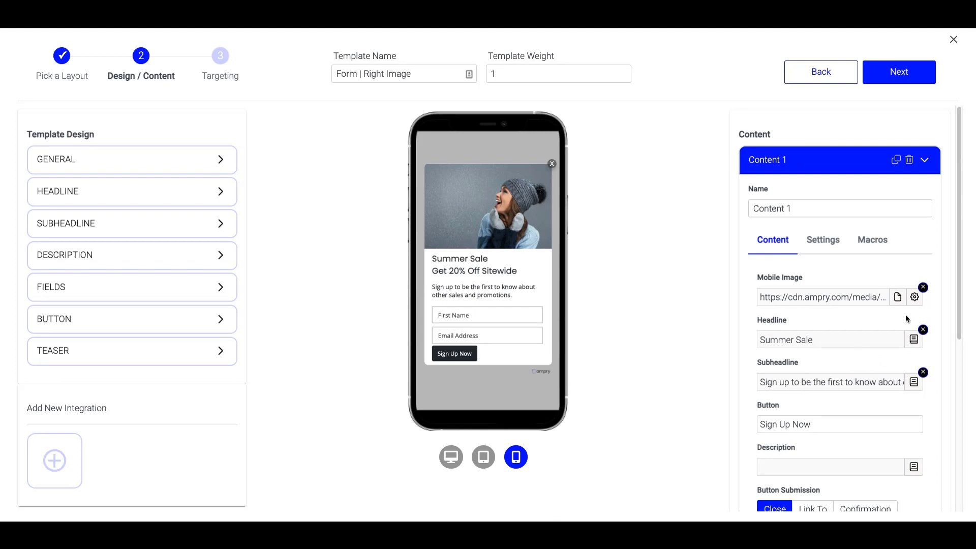
click(897, 297)
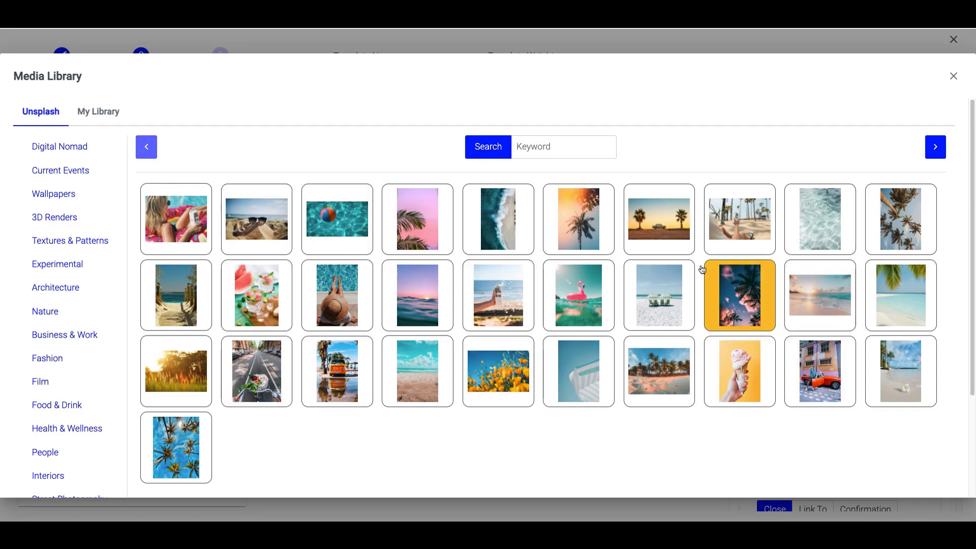
click(656, 227)
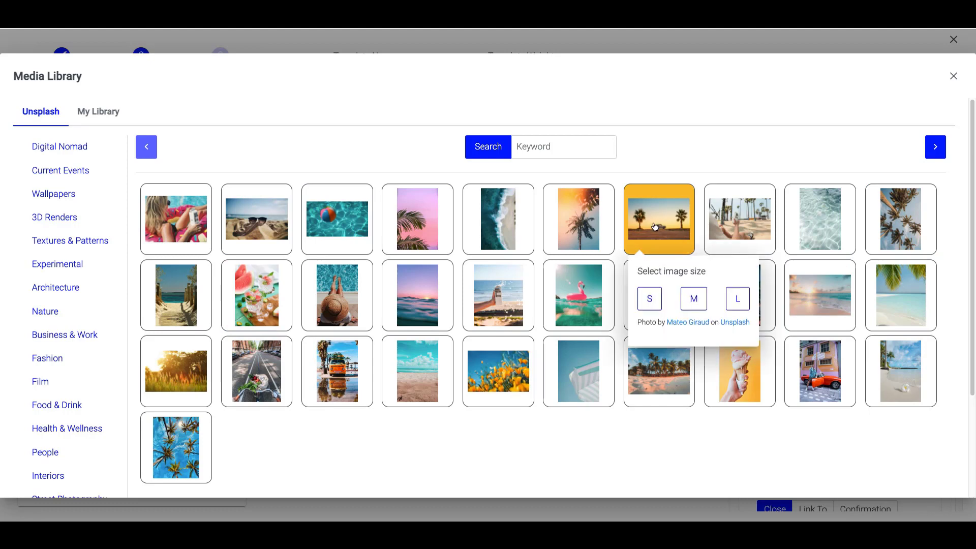
click(694, 295)
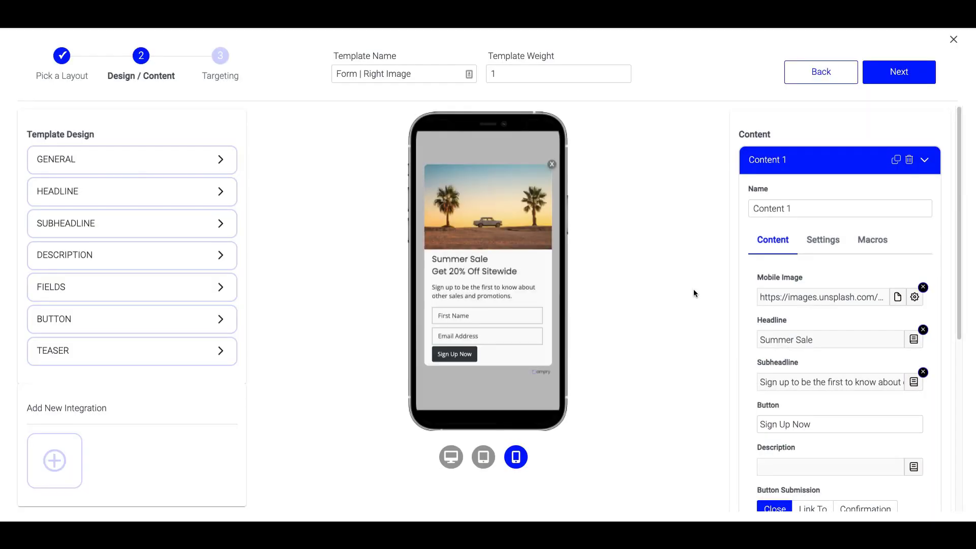
scroll(795, 296, down, 2)
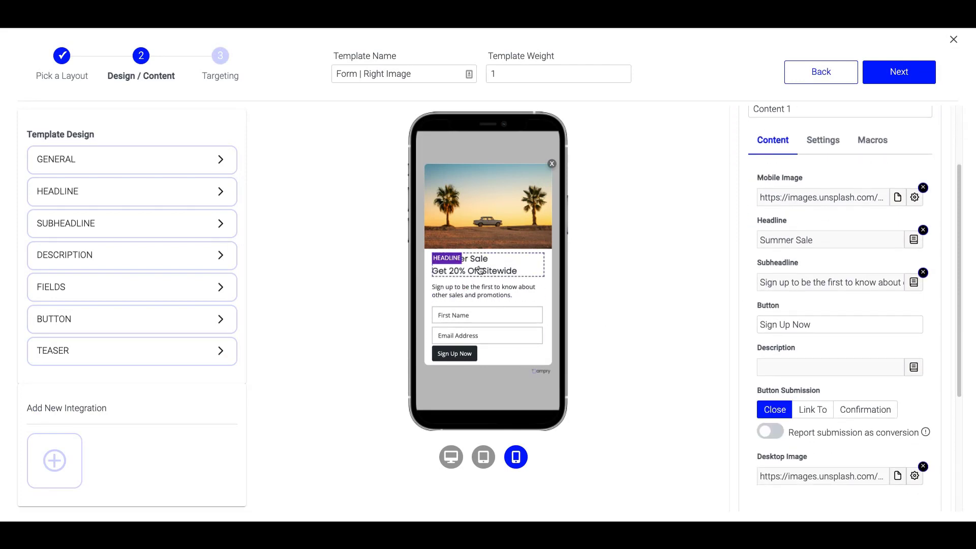
Reduce the General border radius from 10 px to 0 px and expand the Headline settings.
click(218, 159)
scroll(137, 243, down, 1)
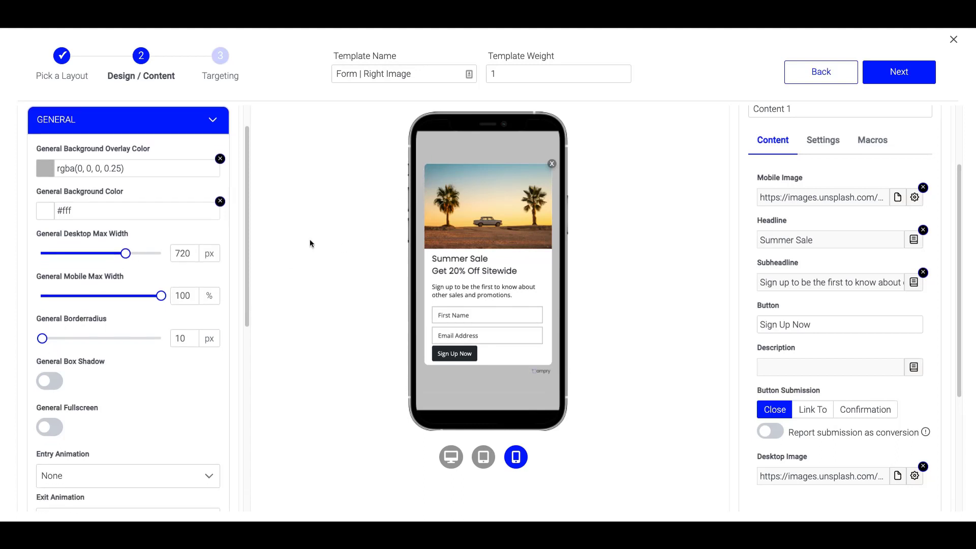
drag(43, 338, 16, 342)
scroll(90, 397, down, 3)
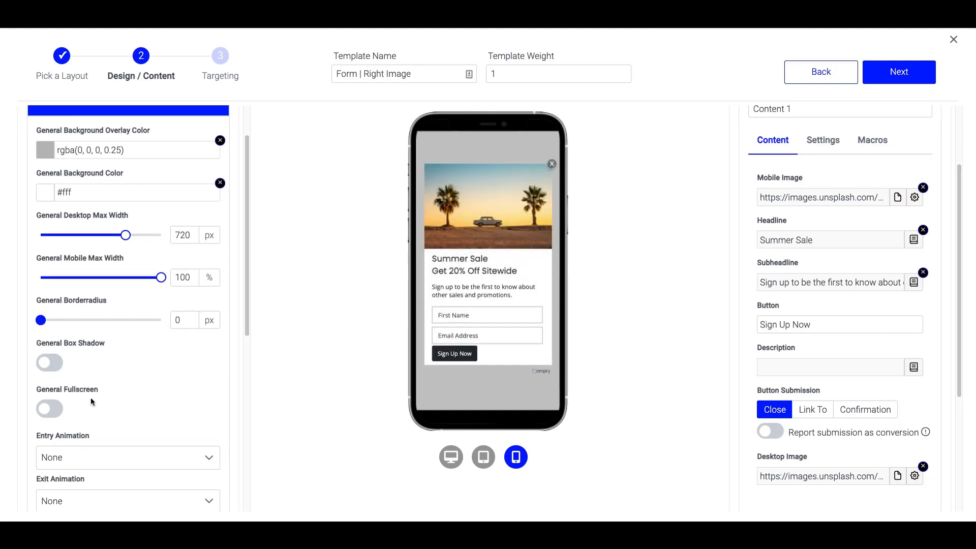
click(219, 446)
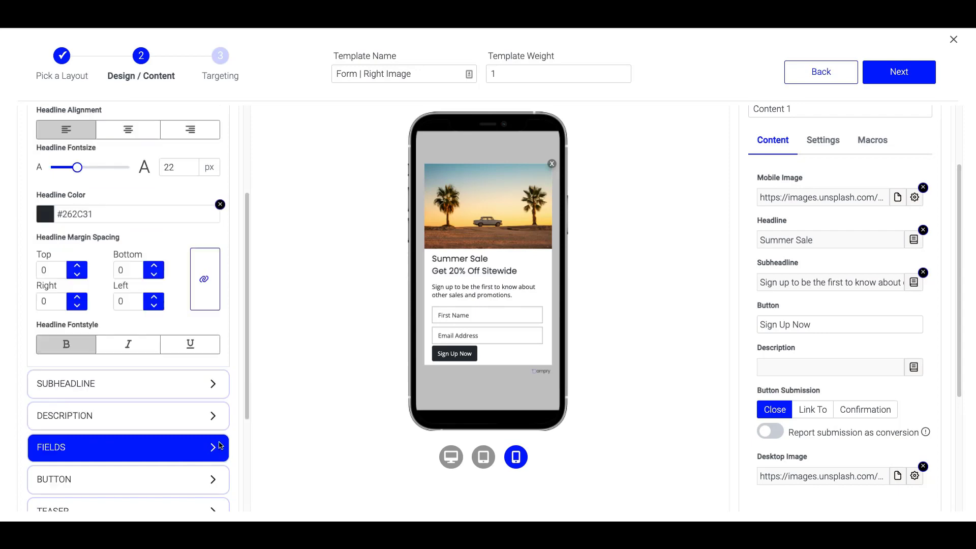
Make the headline #000 black, centred and 25 px, checking the desktop and phone previews.
scroll(133, 286, up, 2)
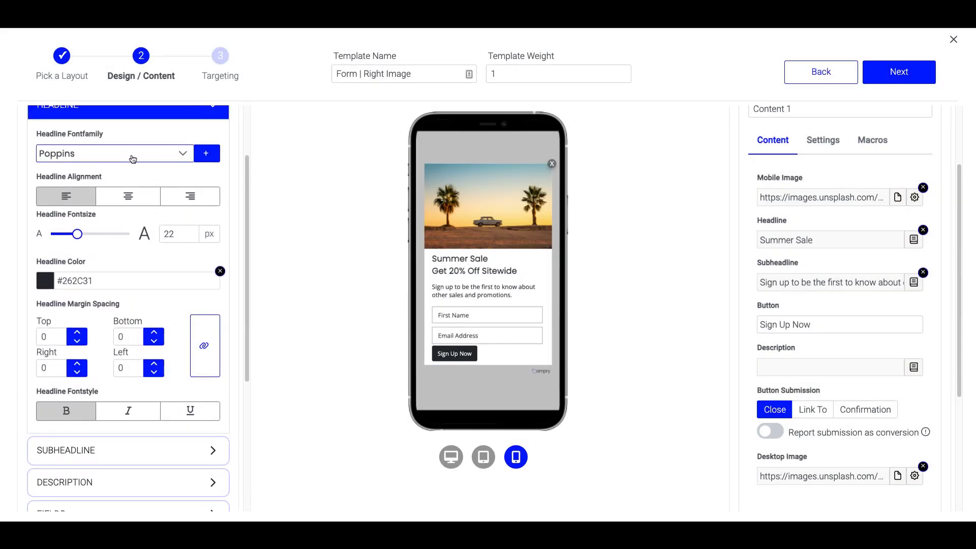
double_click(105, 285)
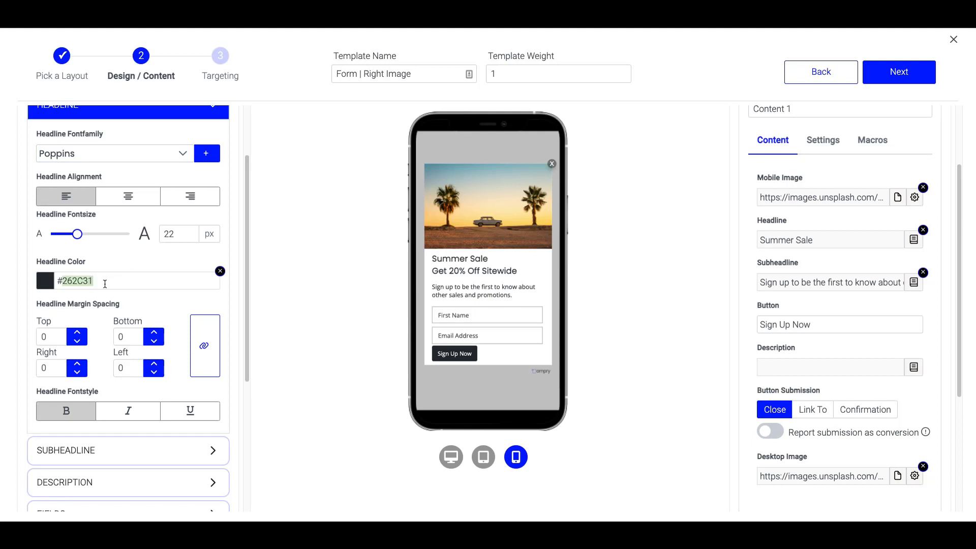
text(000)
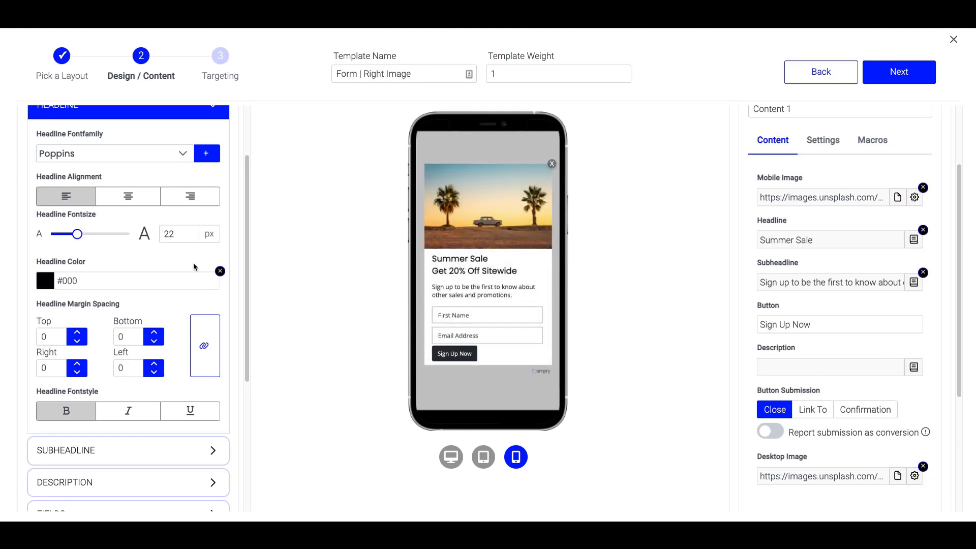
click(132, 194)
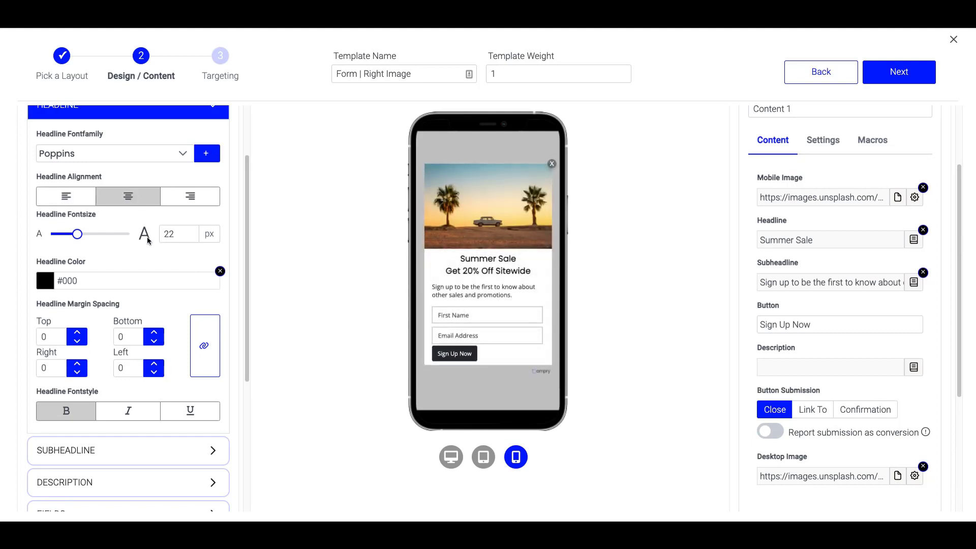
drag(78, 234, 86, 234)
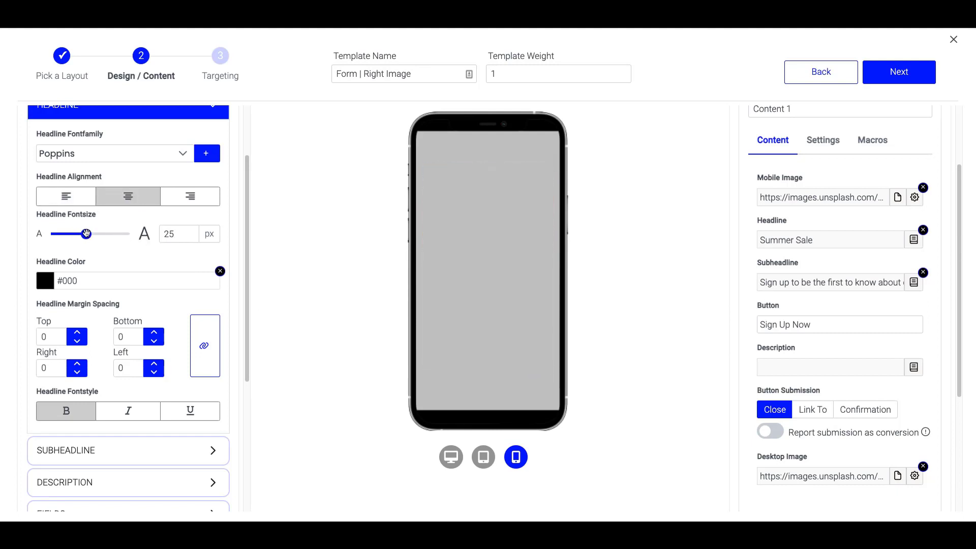
click(452, 460)
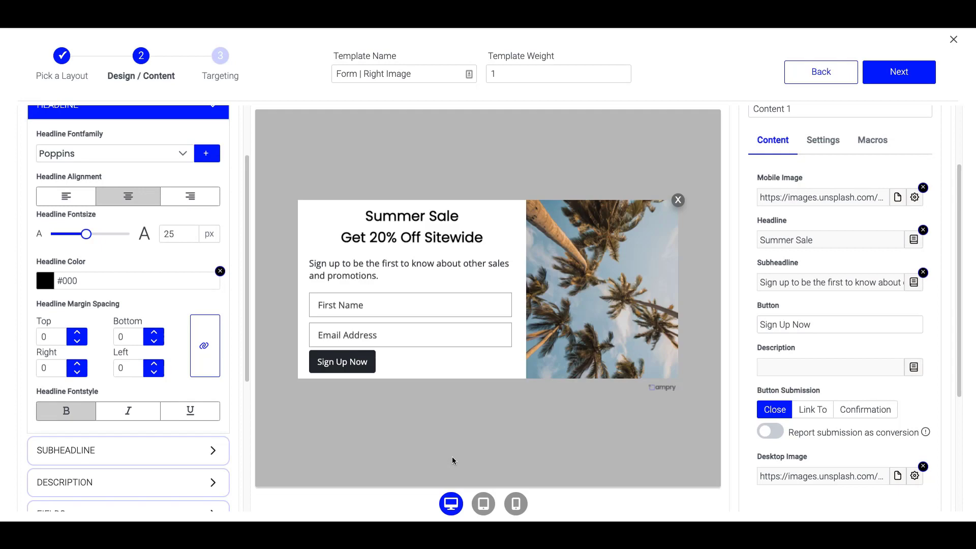
click(516, 505)
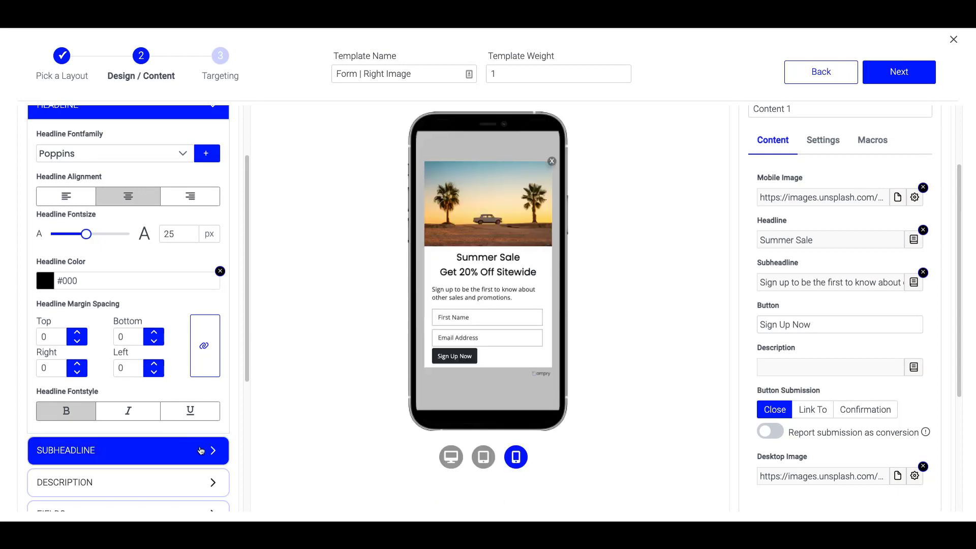
Set the subheadline to Poppins, centred, at 17 px font size.
click(215, 454)
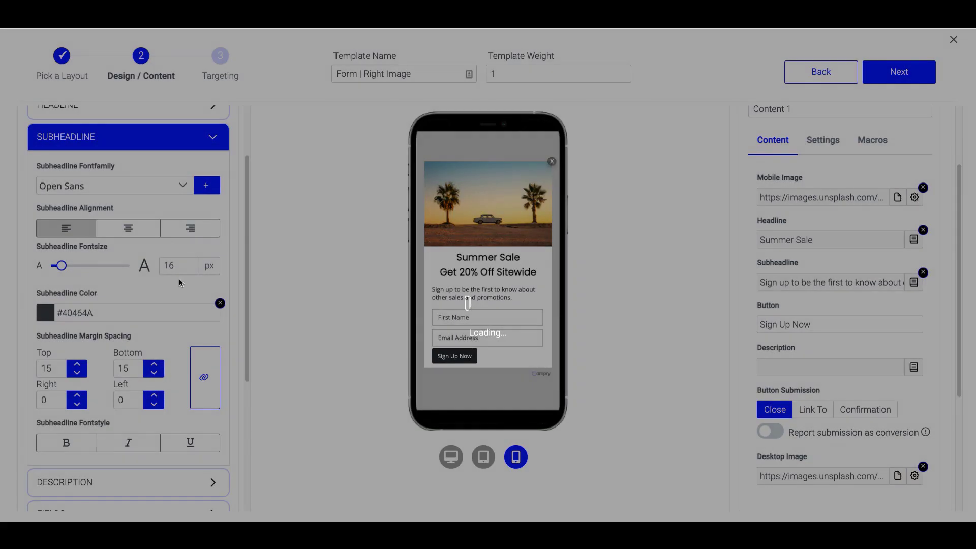
click(179, 186)
text(popp)
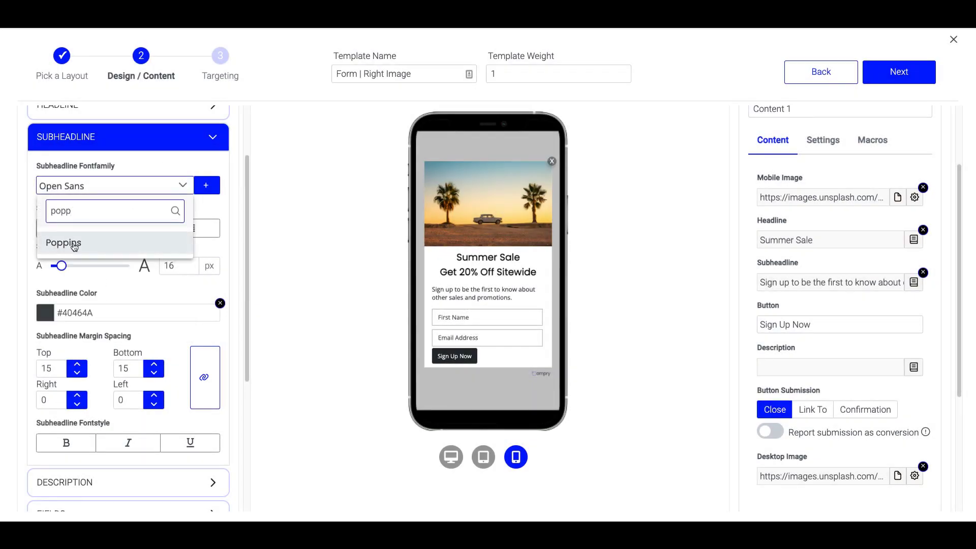
click(64, 241)
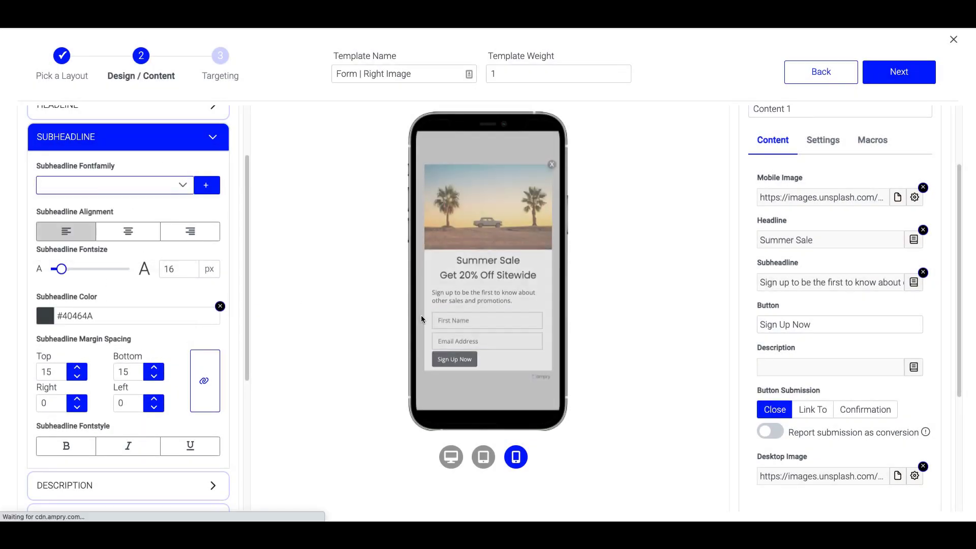
click(128, 232)
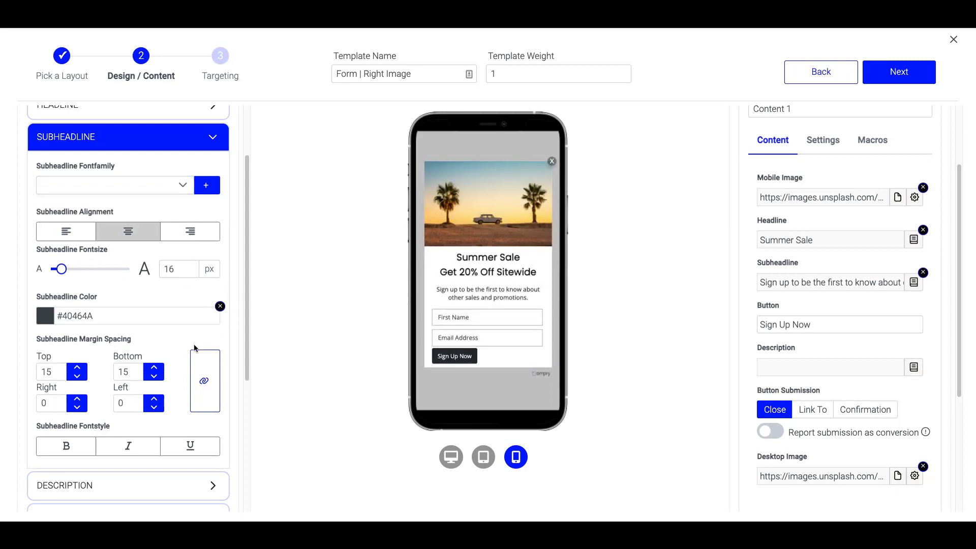
click(458, 462)
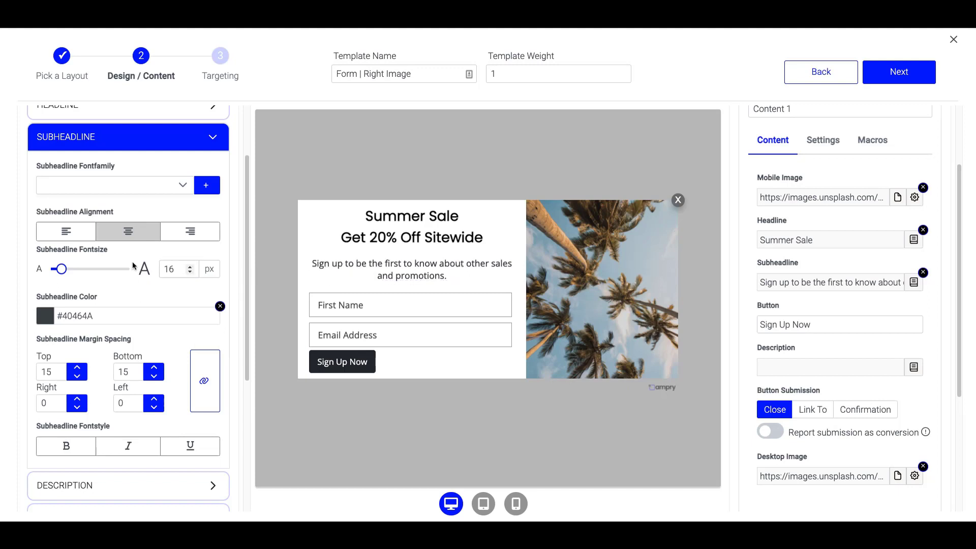
drag(61, 269, 68, 269)
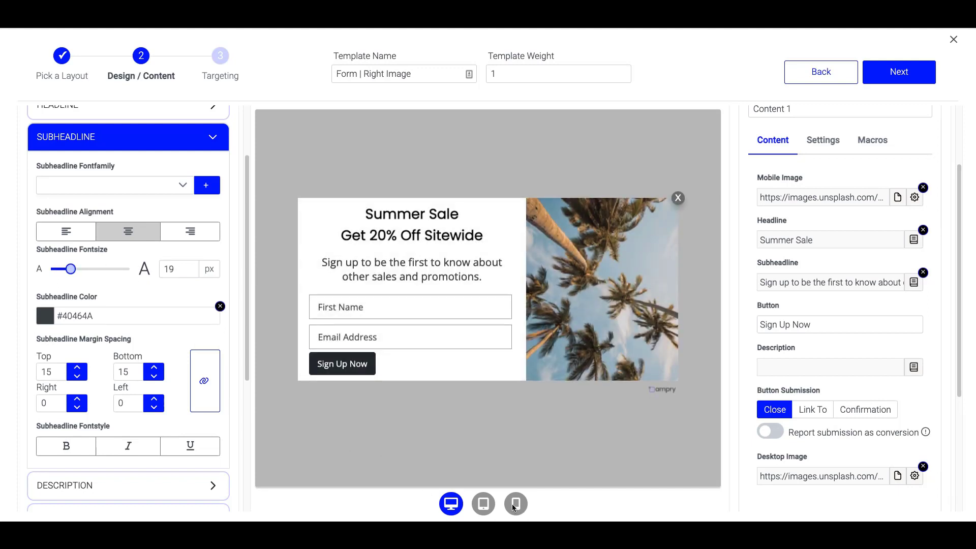
click(515, 504)
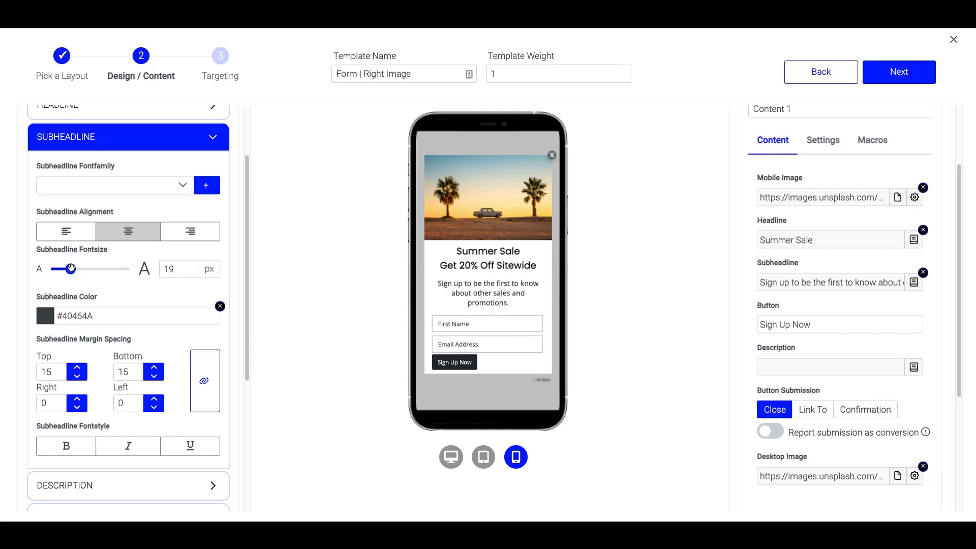
drag(70, 269, 64, 269)
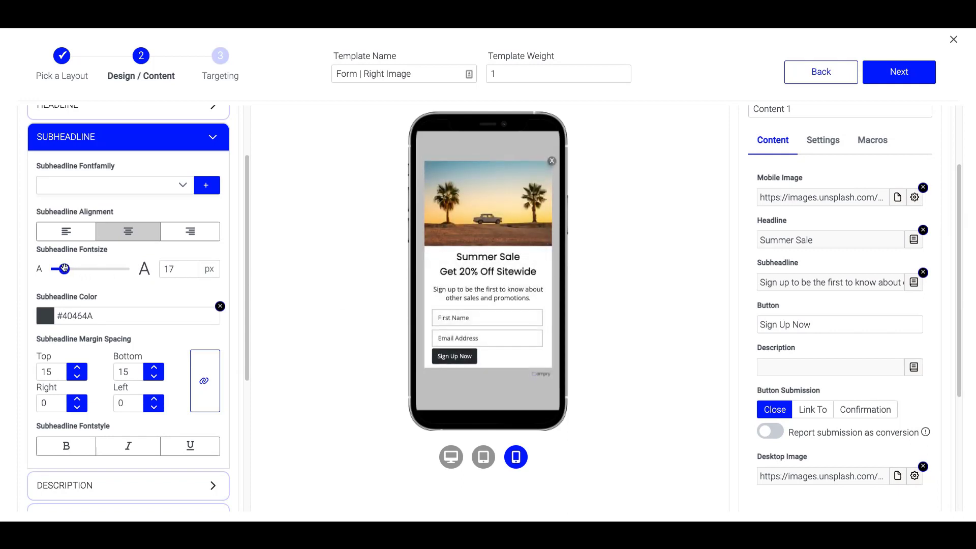
Break the subheadline onto a second line before 'other' and view it on desktop.
click(876, 286)
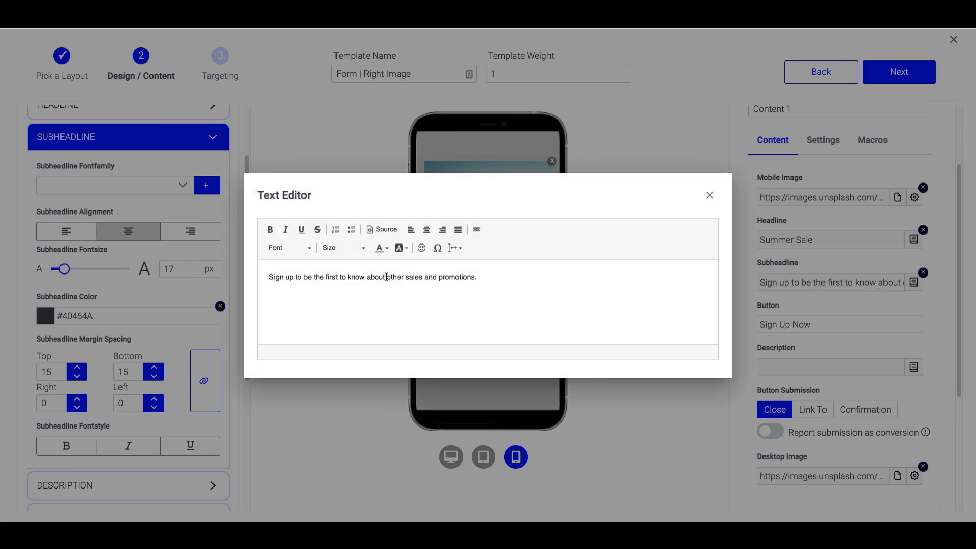
click(386, 277)
key(Return)
click(651, 483)
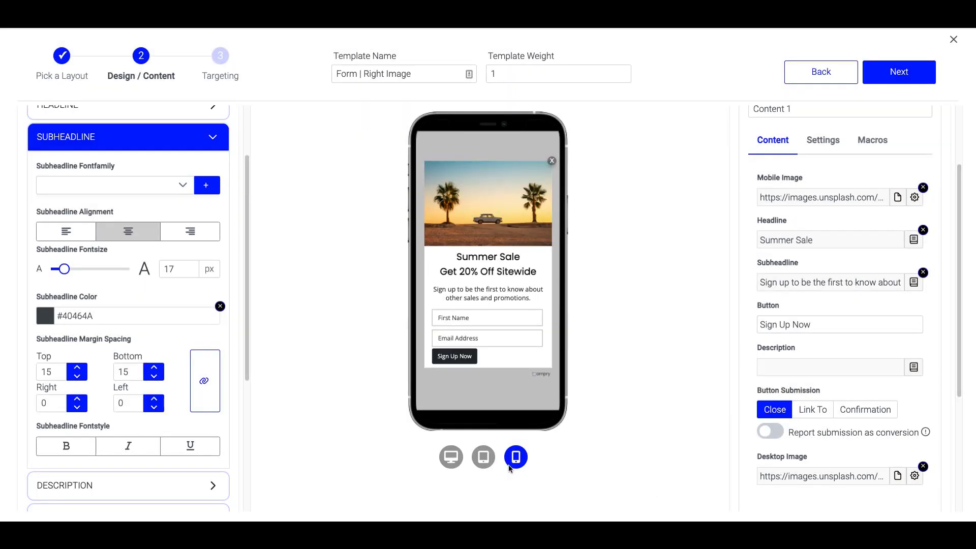
click(451, 456)
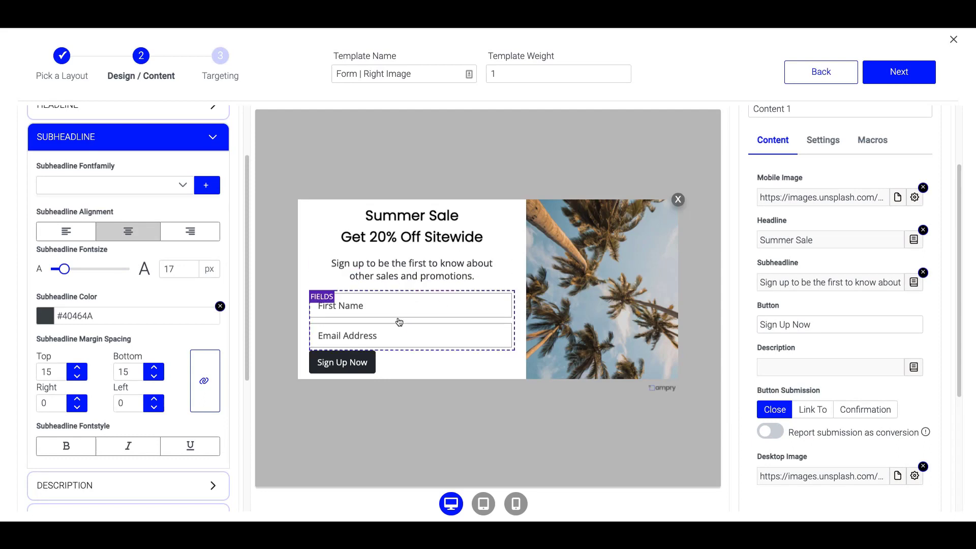
Delete the First Name field from the signup form.
click(217, 137)
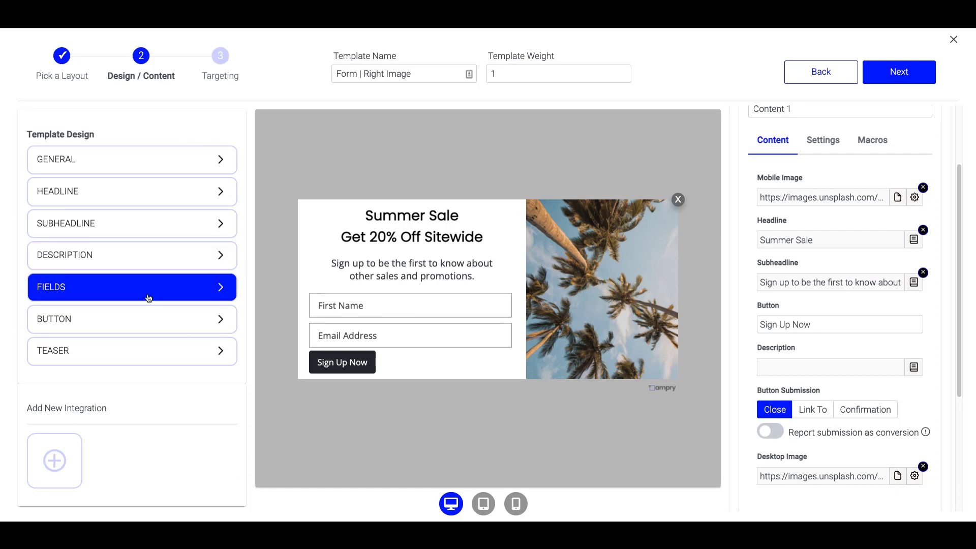
click(222, 289)
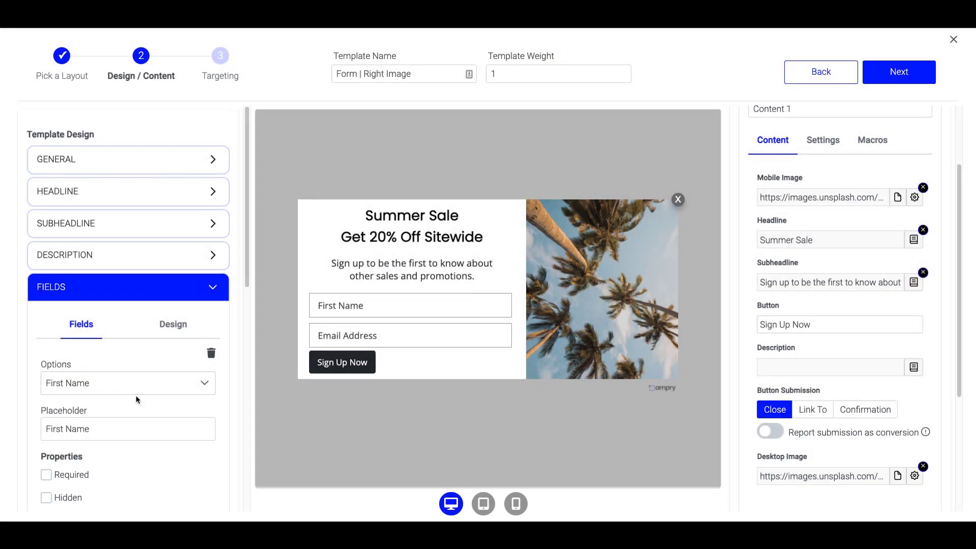
scroll(136, 397, down, 2)
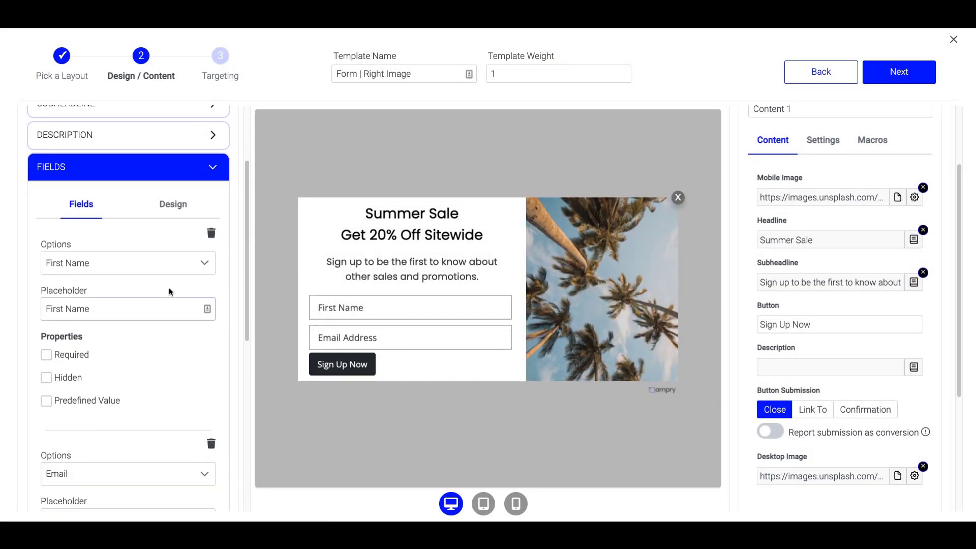
scroll(93, 265, down, 1)
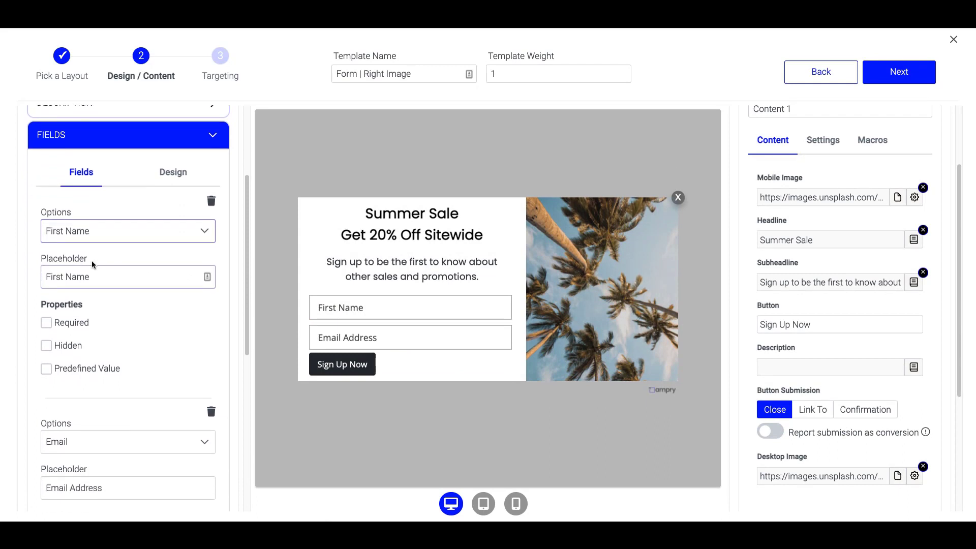
click(206, 231)
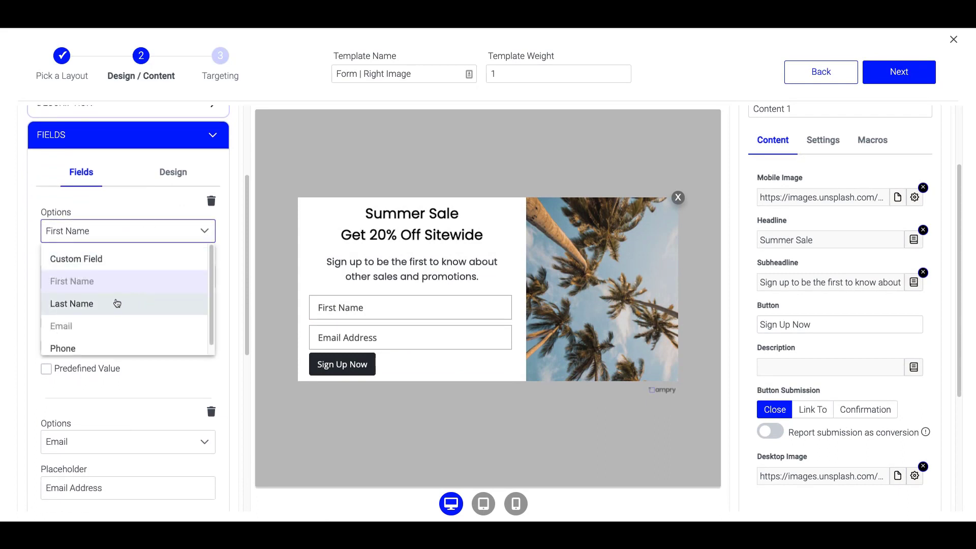
scroll(104, 301, down, 1)
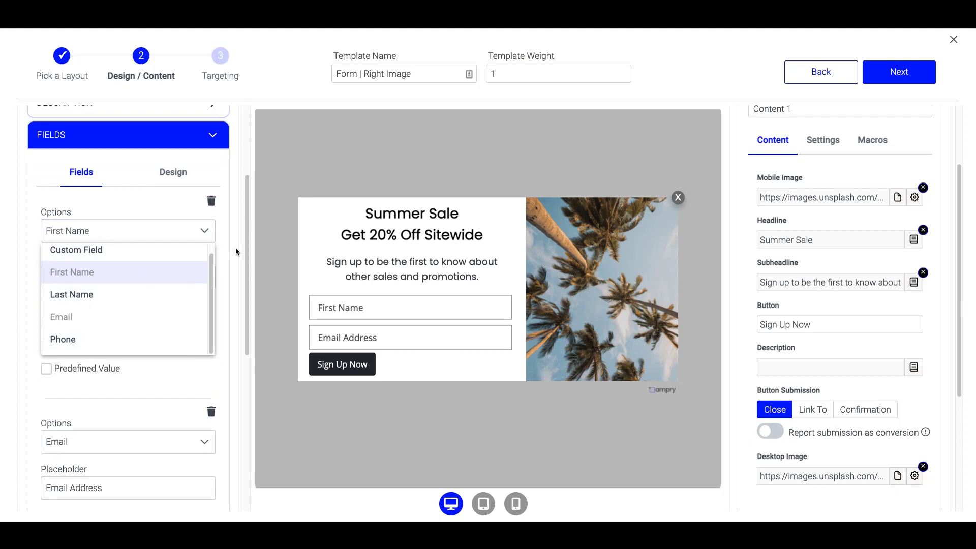
click(211, 224)
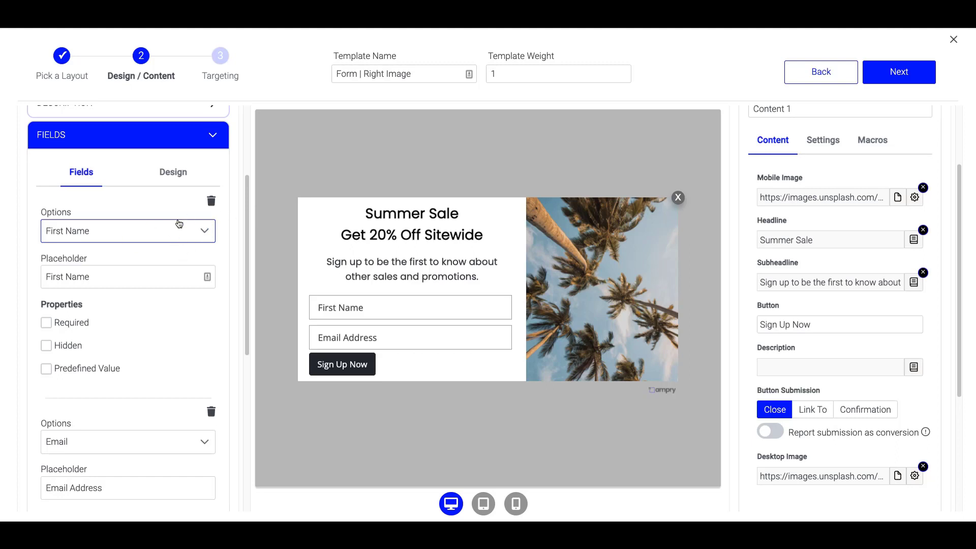
click(212, 202)
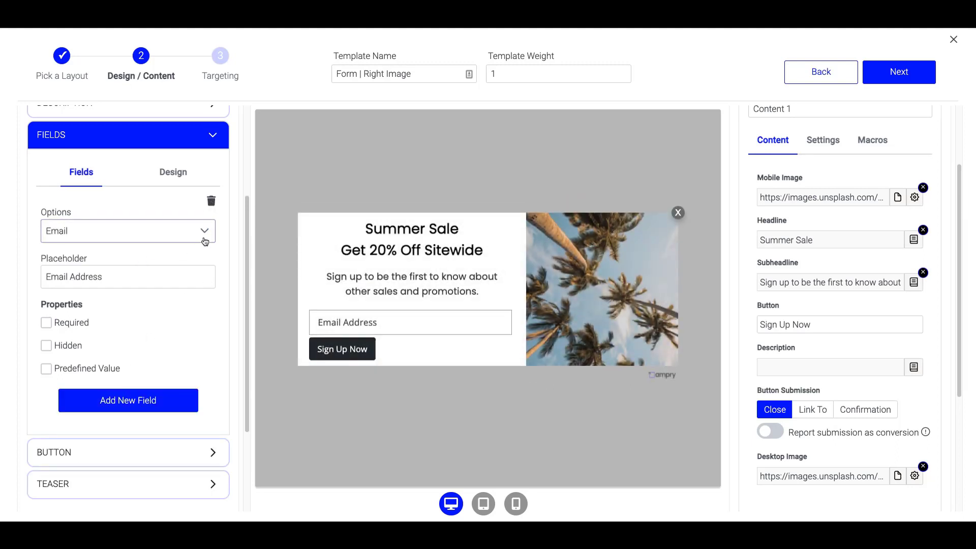
Add a Phone field to the form and mark the Email field as required.
click(134, 407)
click(99, 444)
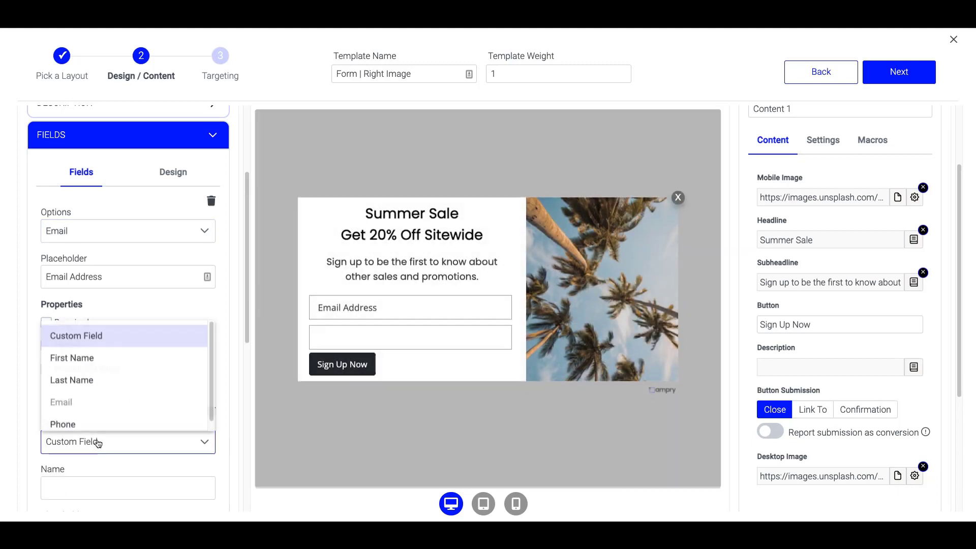
click(81, 425)
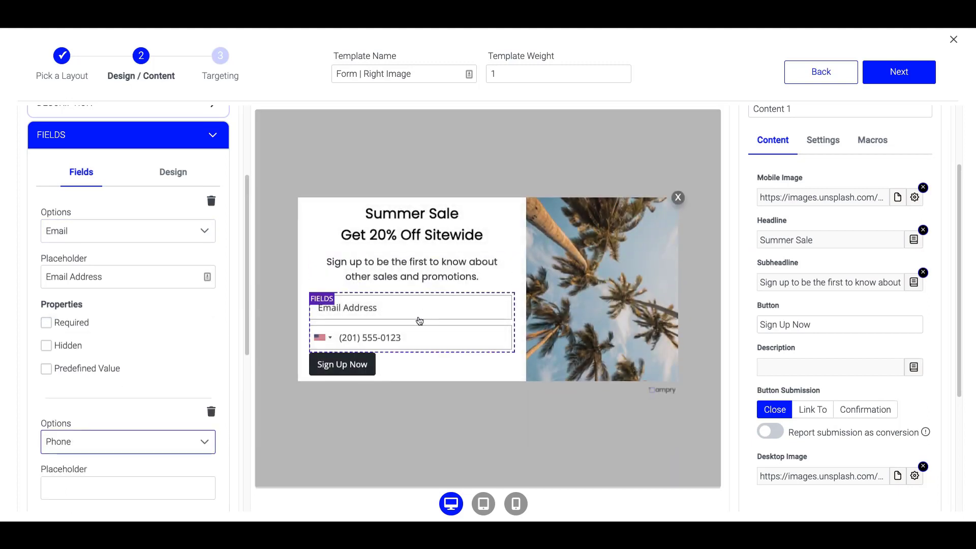
click(46, 323)
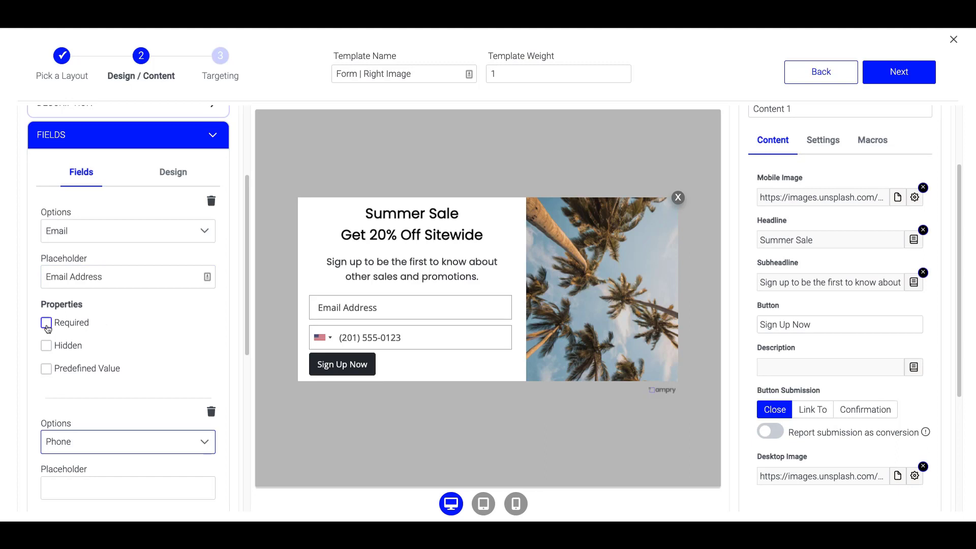
scroll(141, 356, down, 2)
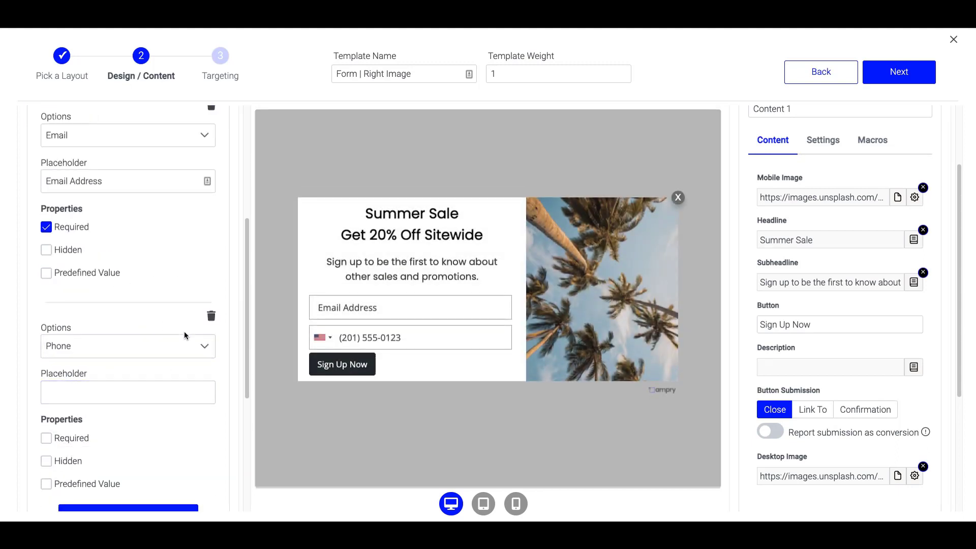
scroll(127, 340, down, 2)
scroll(128, 338, up, 5)
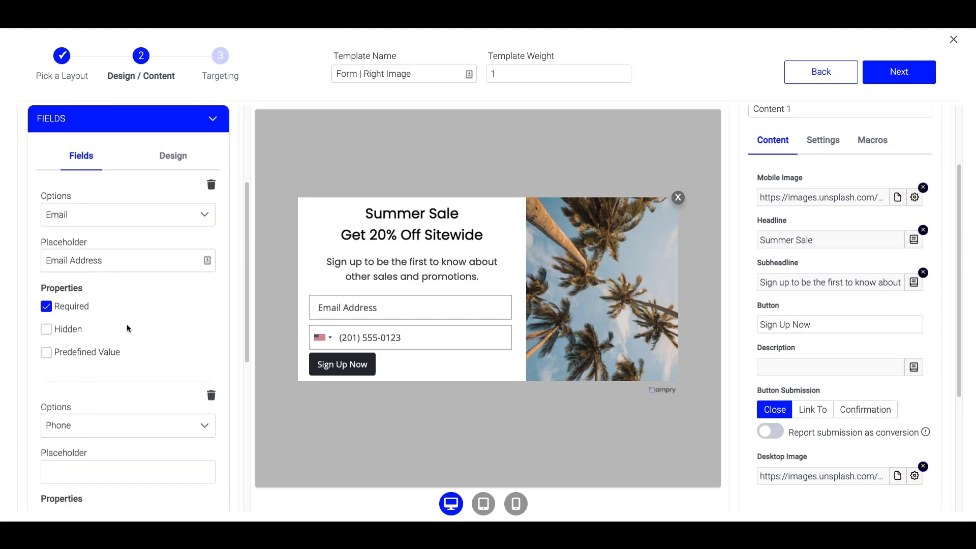
scroll(148, 254, up, 1)
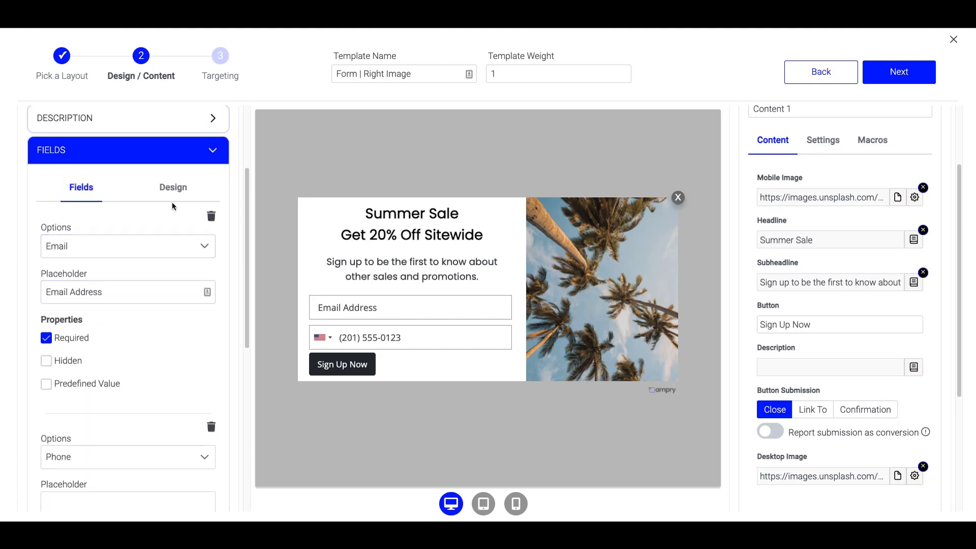
Set the form fields' font to Poppins.
click(173, 188)
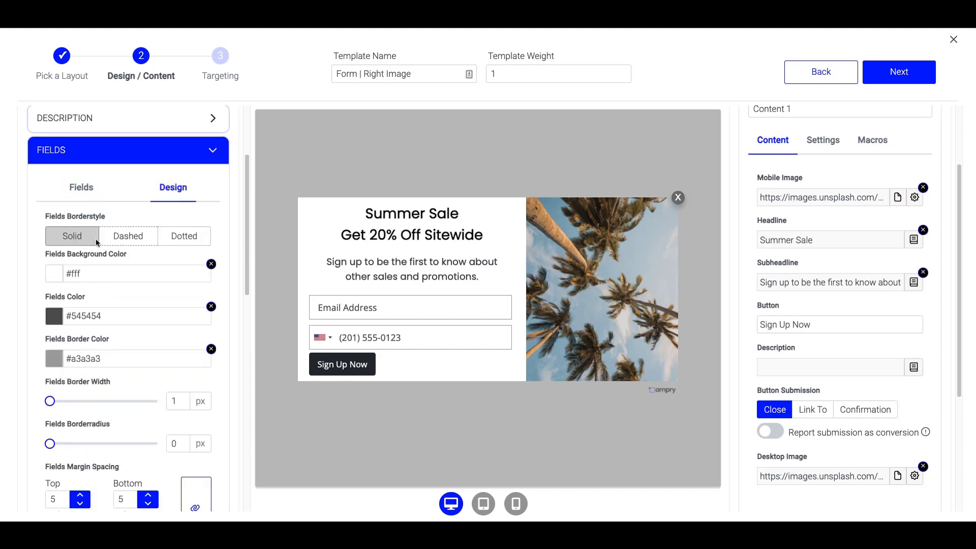
scroll(132, 264, down, 9)
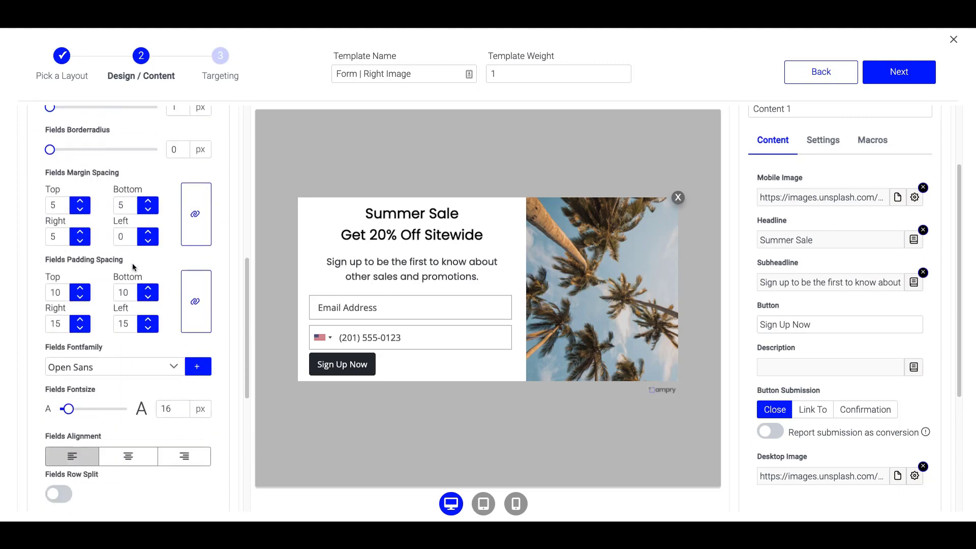
click(173, 229)
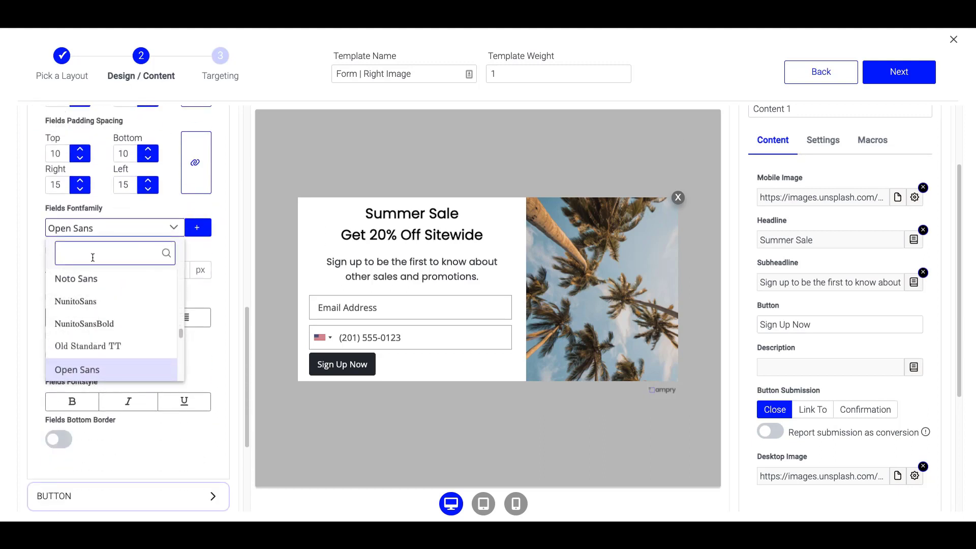
text(pop)
click(96, 283)
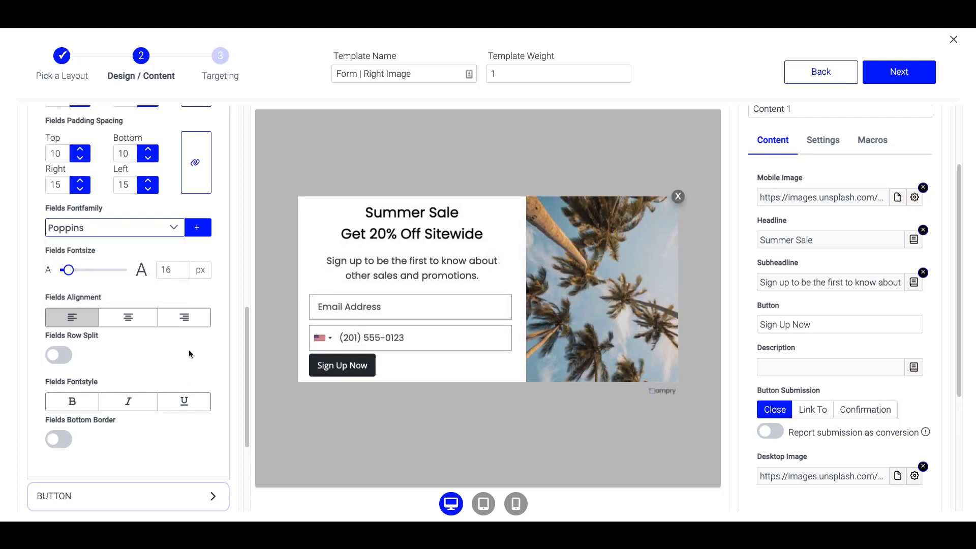
Keep fields in separate rows, give them a bottom-border-only style and 15 px text.
click(60, 356)
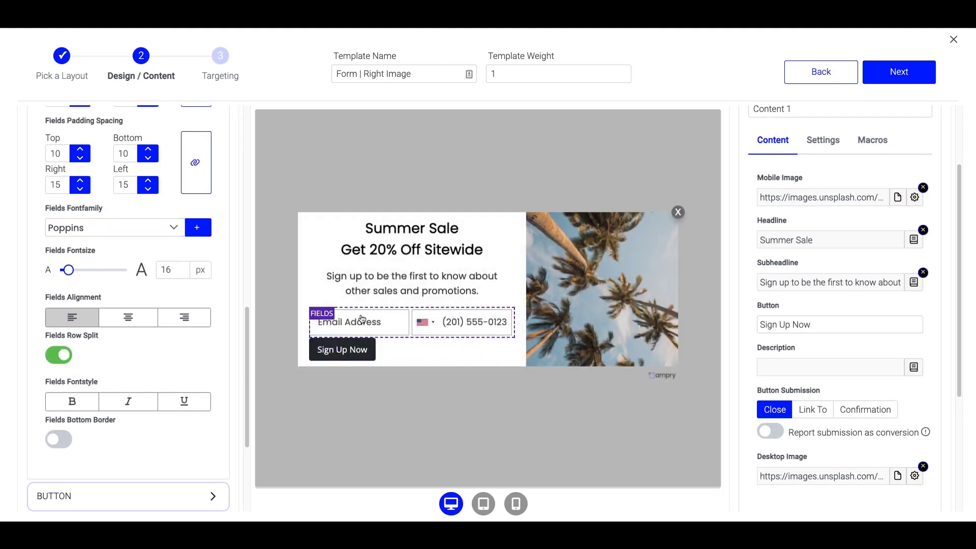
click(64, 359)
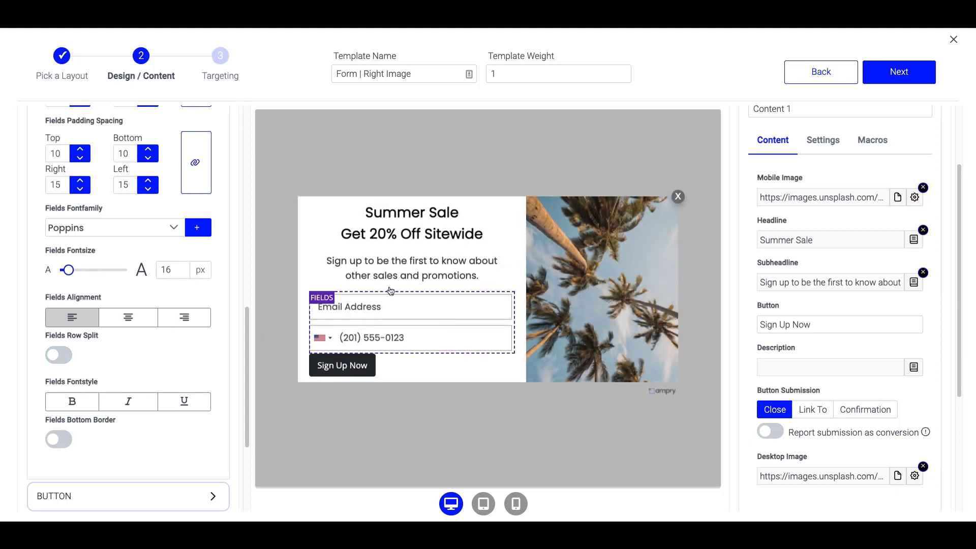
click(59, 441)
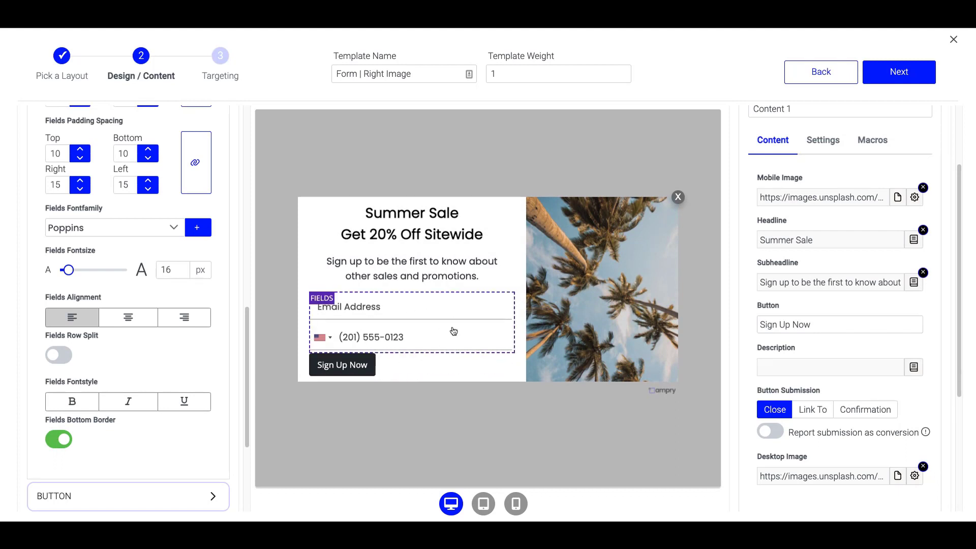
scroll(129, 347, up, 1)
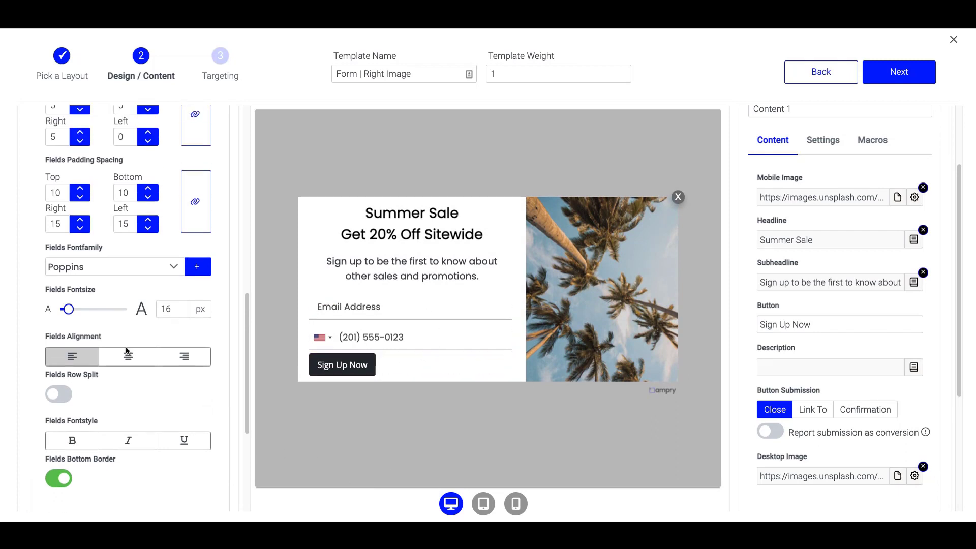
drag(66, 309, 68, 309)
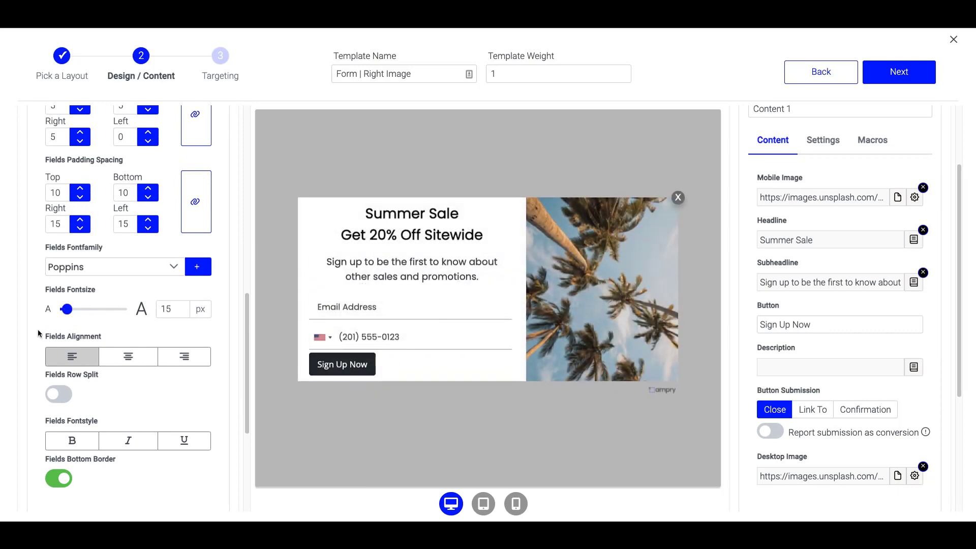
scroll(225, 216, up, 9)
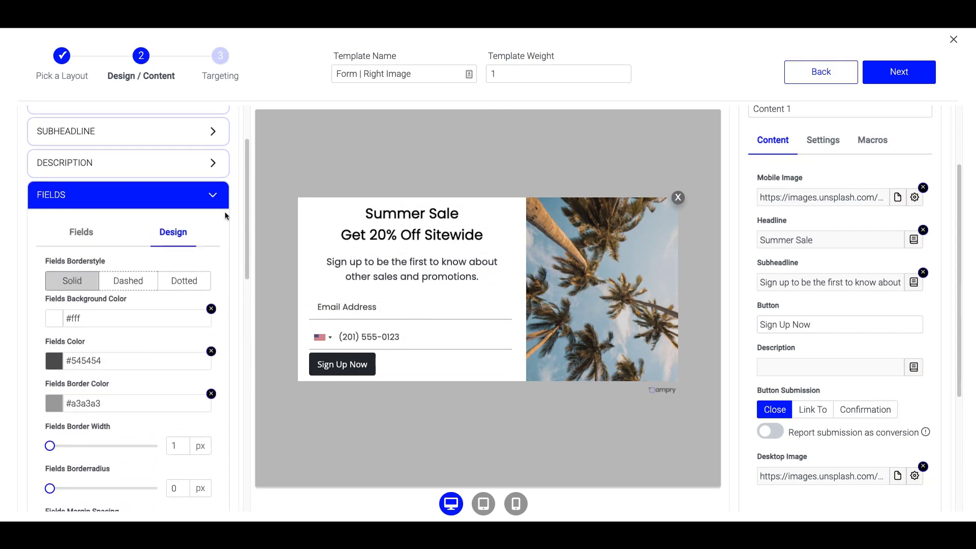
click(214, 194)
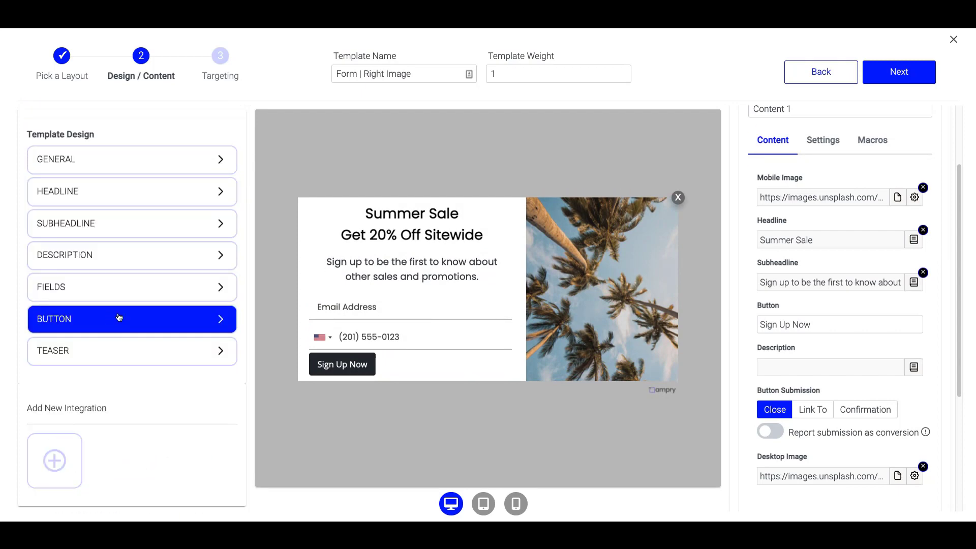
Set the Sign Up Now button font to Poppins.
click(135, 321)
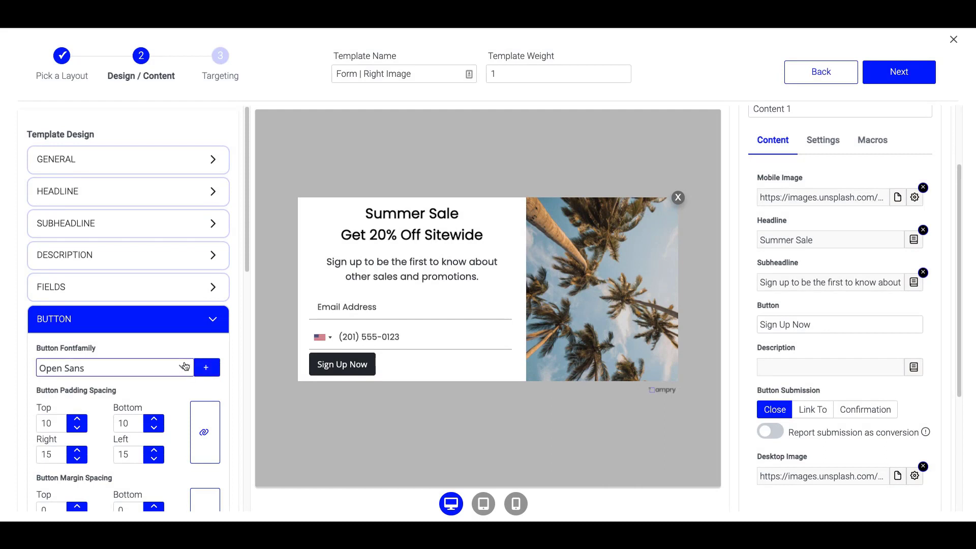
click(109, 369)
text(popp)
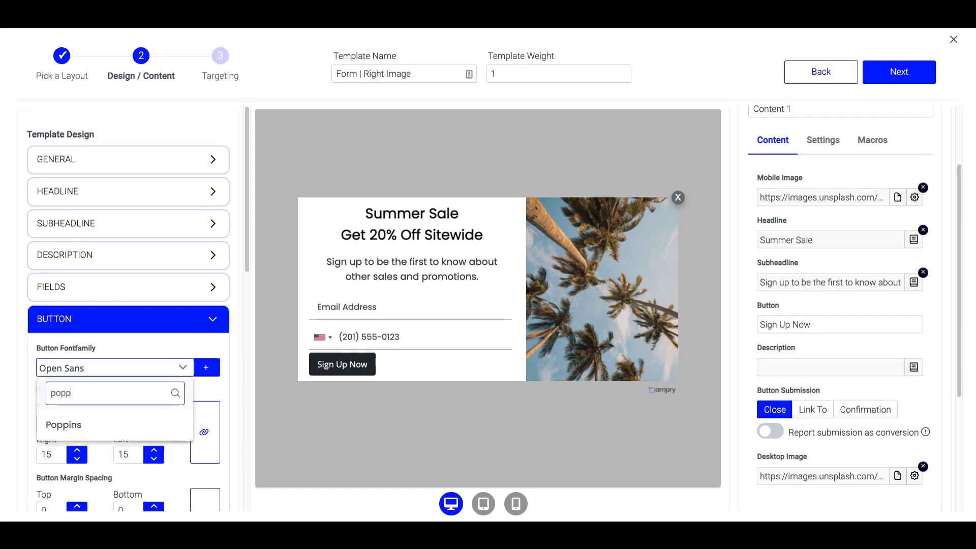
click(76, 420)
Make the button full form width with a 0 border radius for square corners.
scroll(159, 398, down, 3)
scroll(158, 393, down, 7)
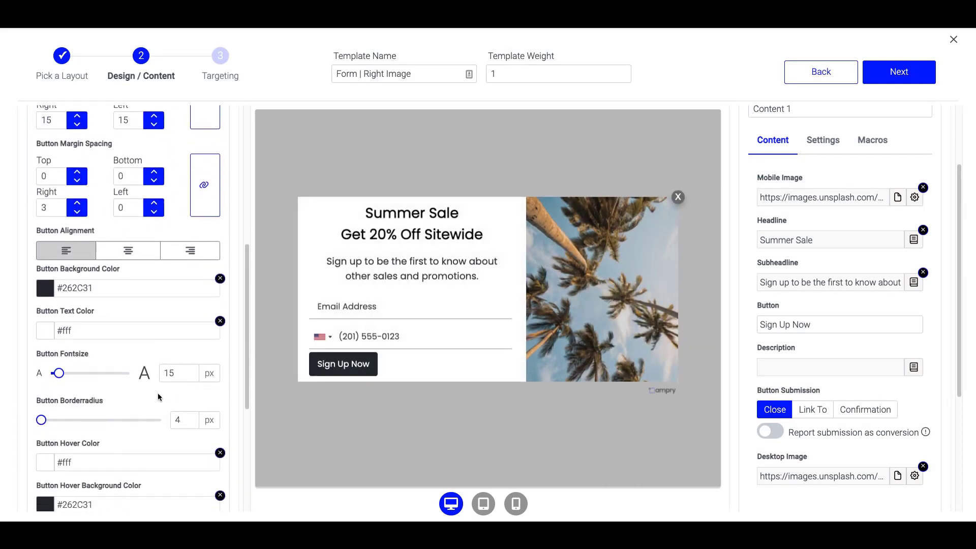
click(48, 412)
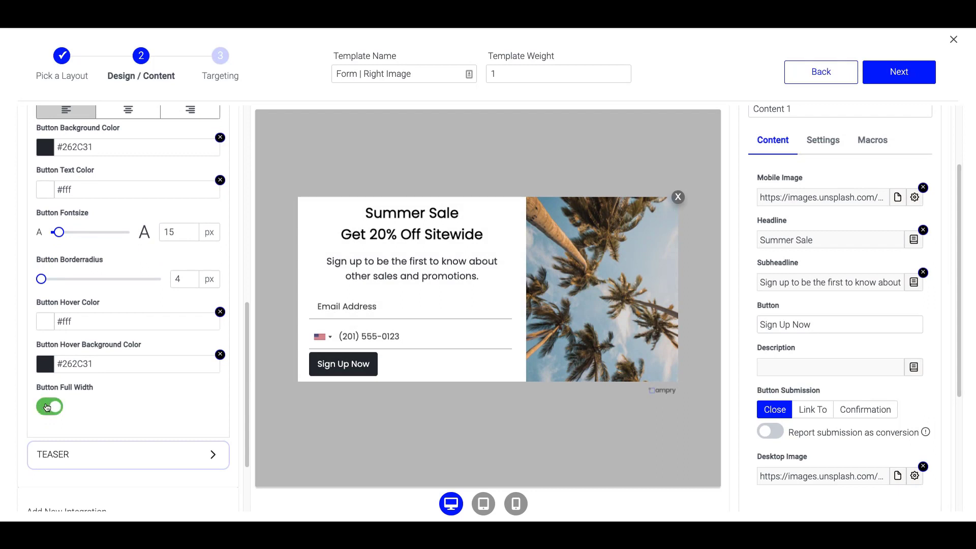
scroll(106, 359, up, 2)
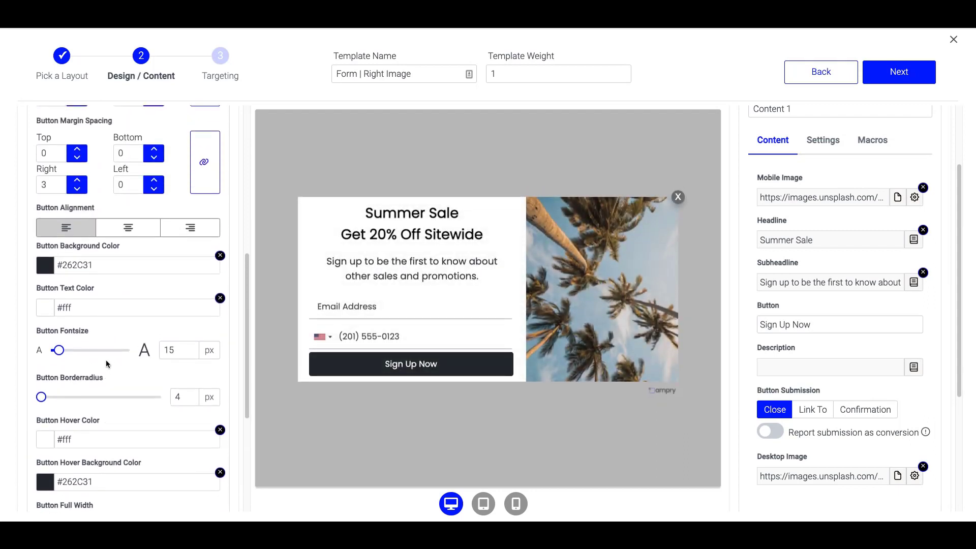
scroll(106, 359, down, 1)
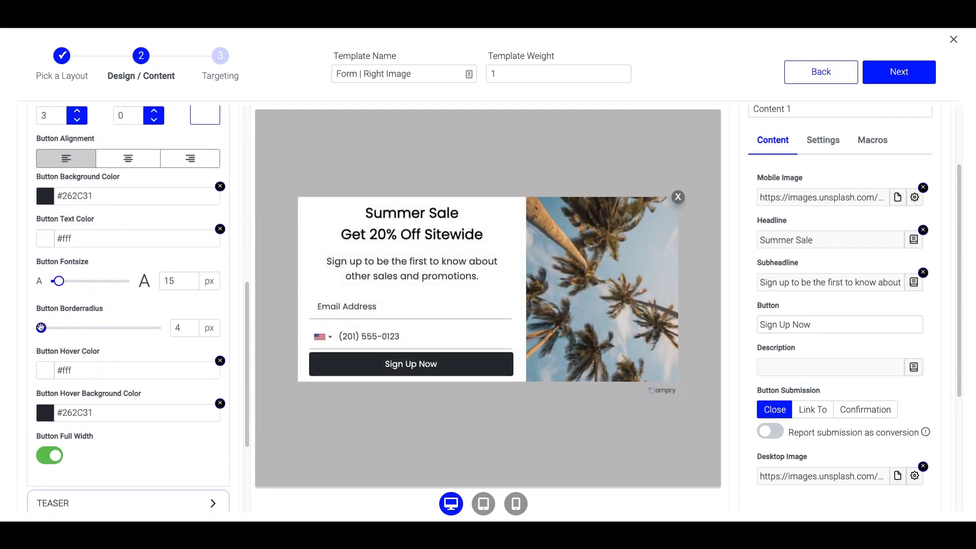
drag(41, 327, 30, 329)
scroll(119, 344, up, 3)
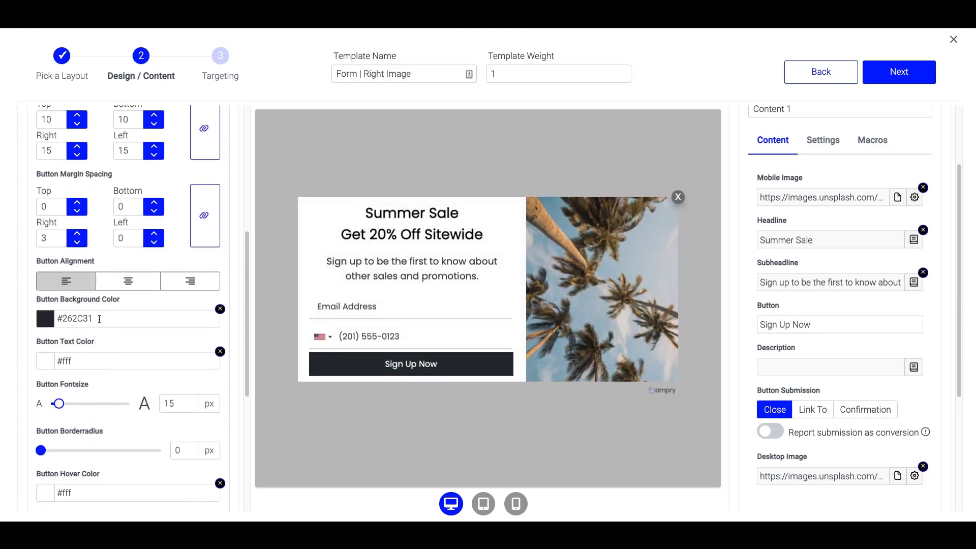
Give the Sign Up Now button a bright blue background colour.
click(45, 321)
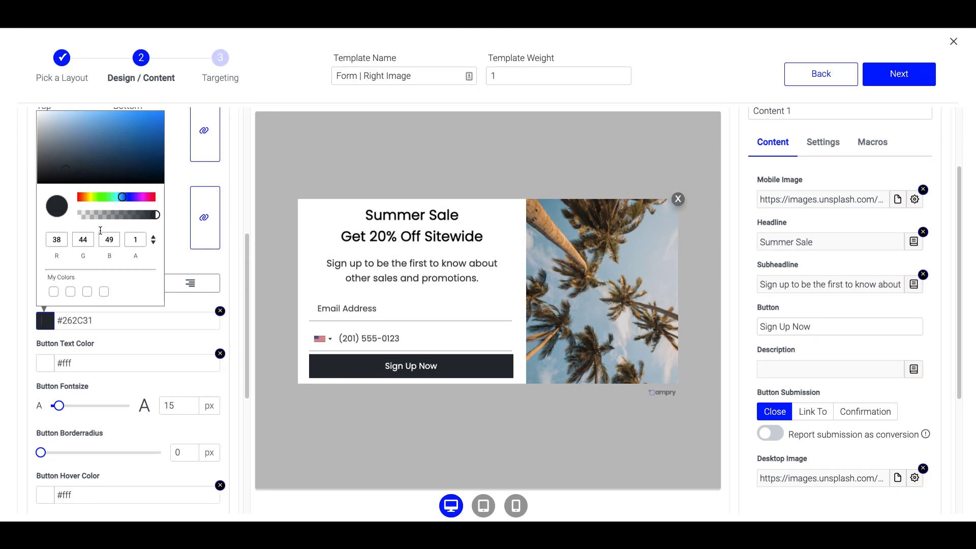
drag(123, 195, 127, 196)
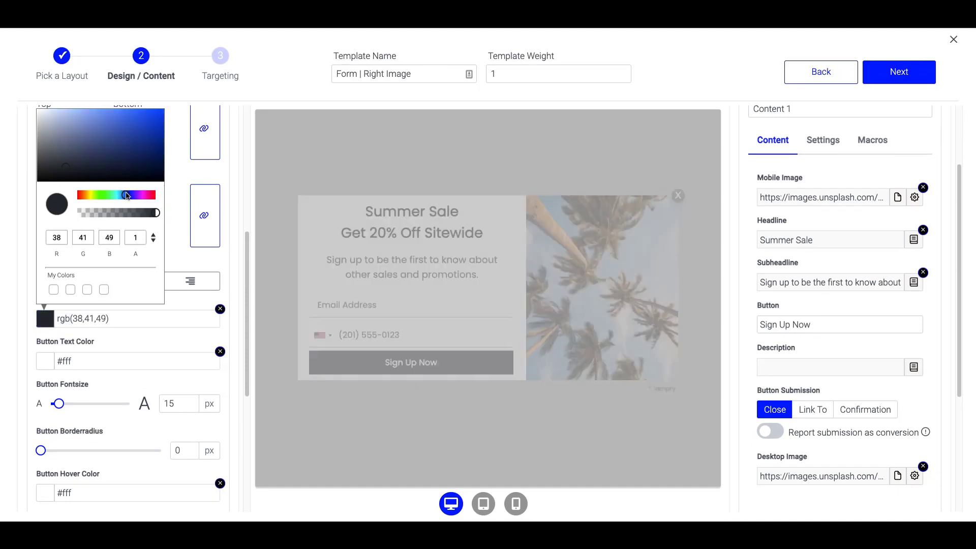
drag(148, 128, 175, 112)
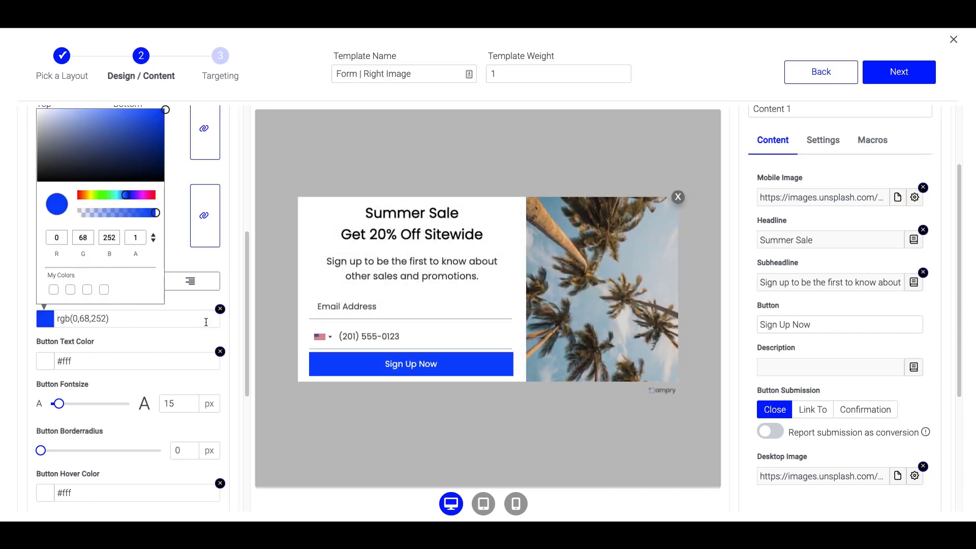
click(163, 334)
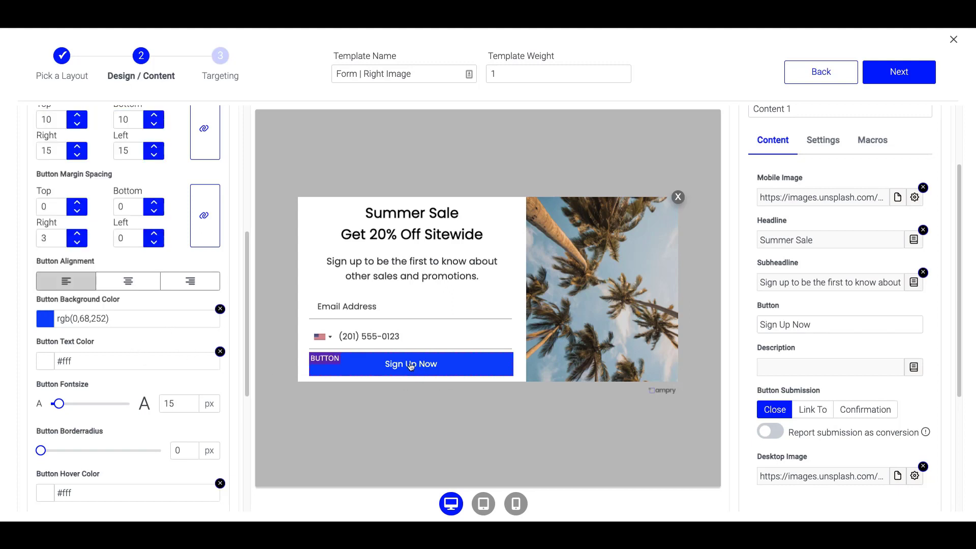
Copy the blue into the Button Hover Background Color and darken it.
scroll(86, 366, down, 1)
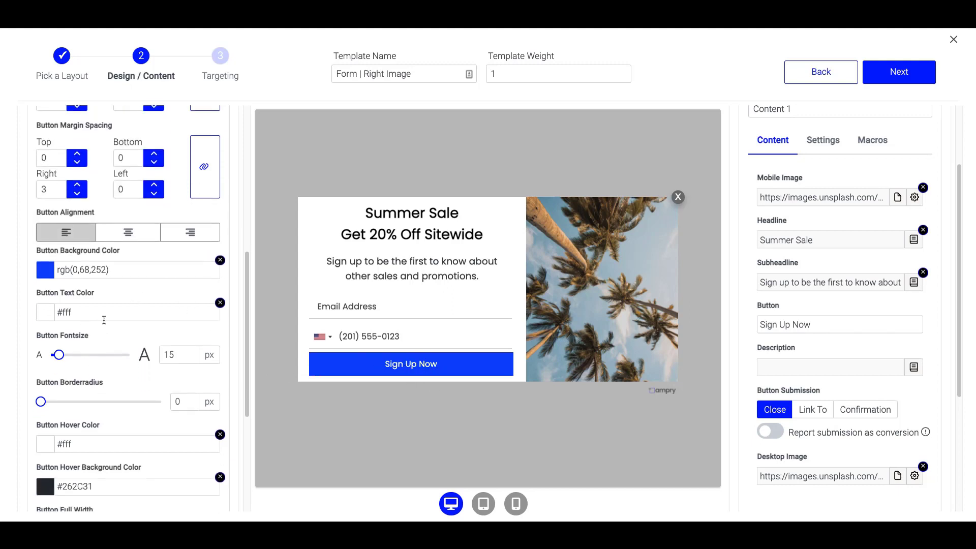
triple_click(129, 271)
key(ctrl+c)
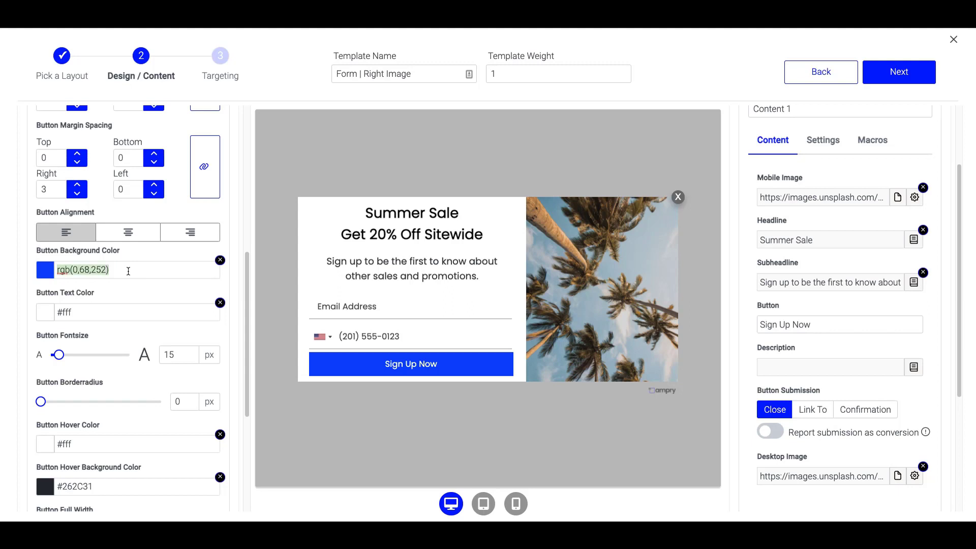
scroll(105, 375, down, 2)
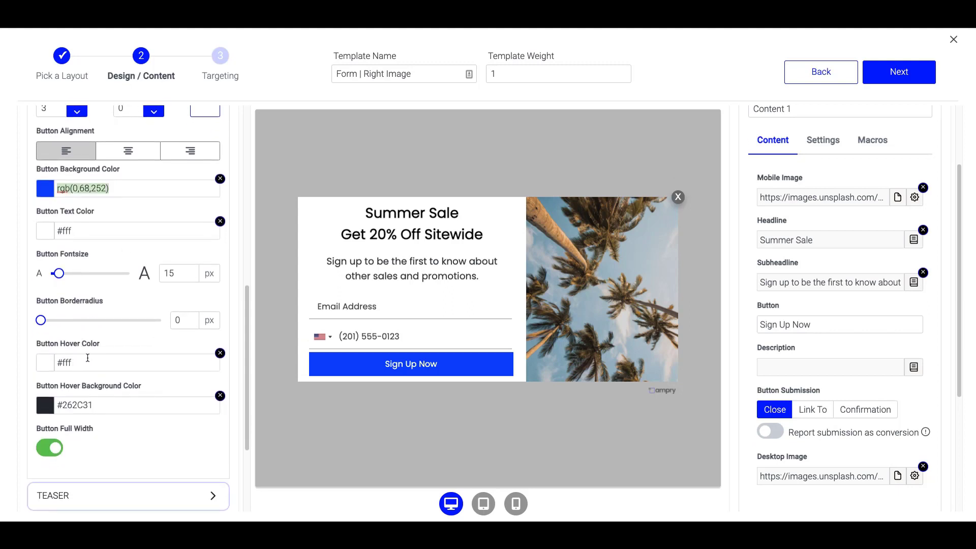
double_click(104, 407)
click(104, 406)
triple_click(103, 406)
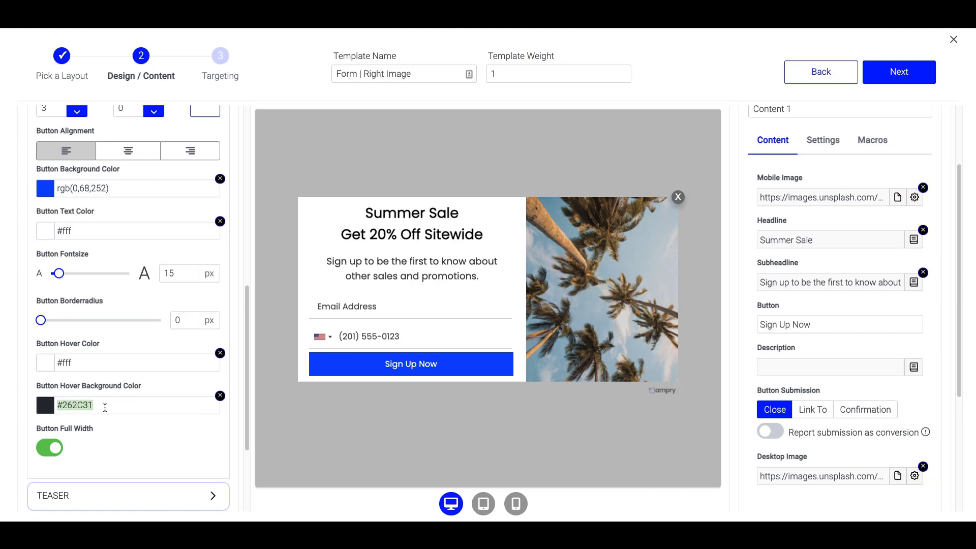
key(ctrl+v)
click(46, 405)
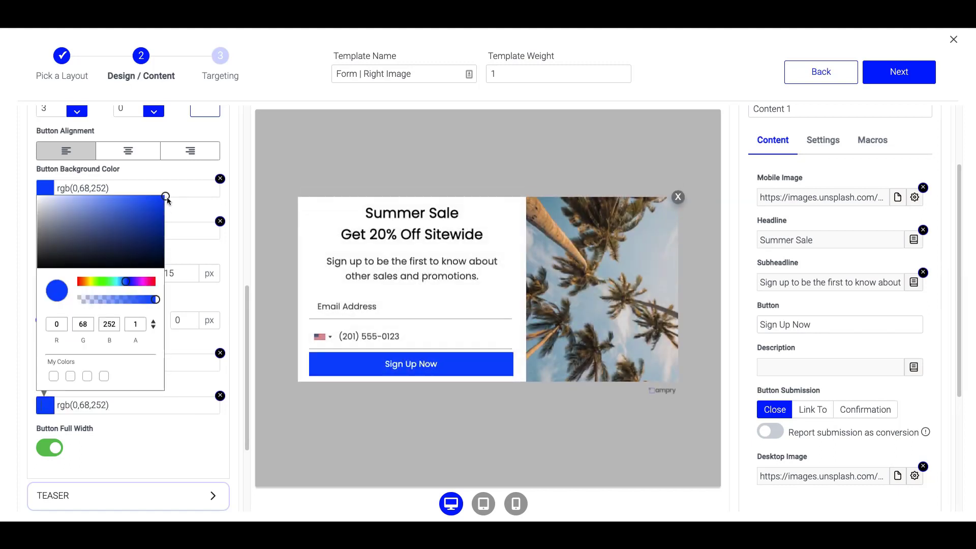
click(166, 199)
drag(167, 200, 170, 213)
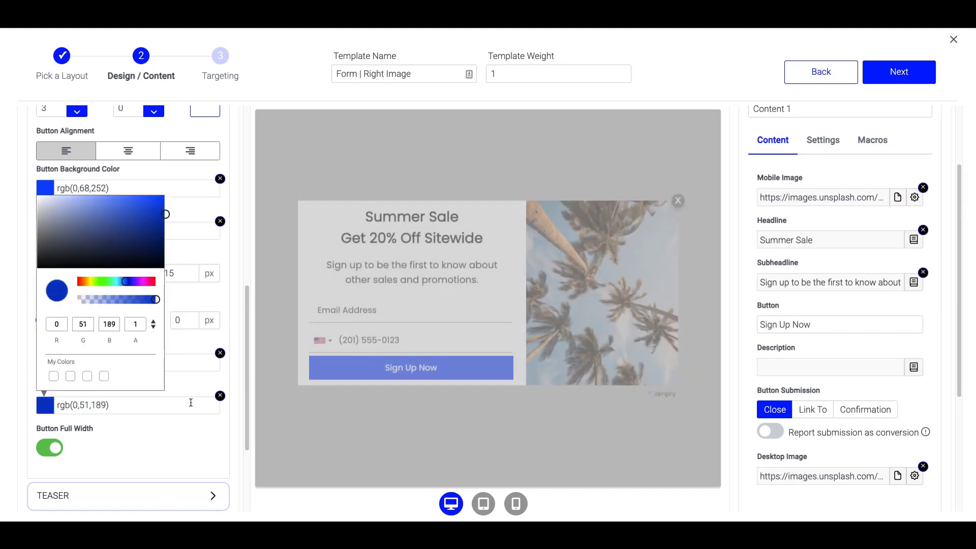
click(197, 438)
Collapse the button settings and preview the popup in the phone layout.
scroll(183, 168, up, 3)
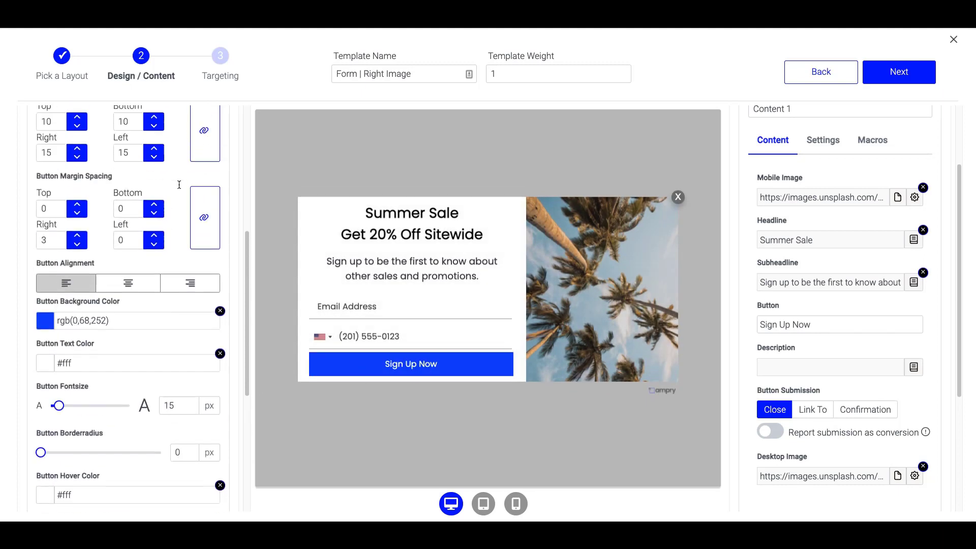
scroll(191, 171, up, 3)
click(214, 185)
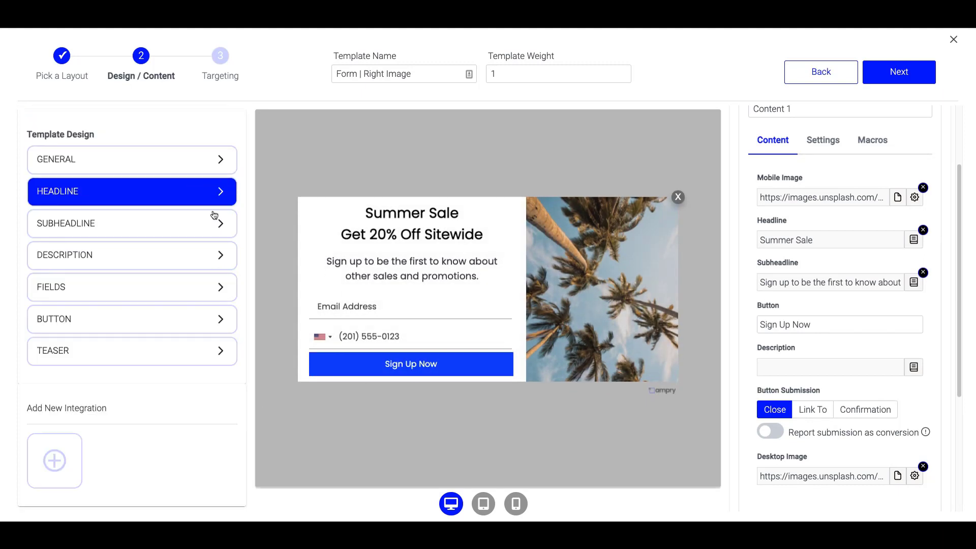
click(516, 503)
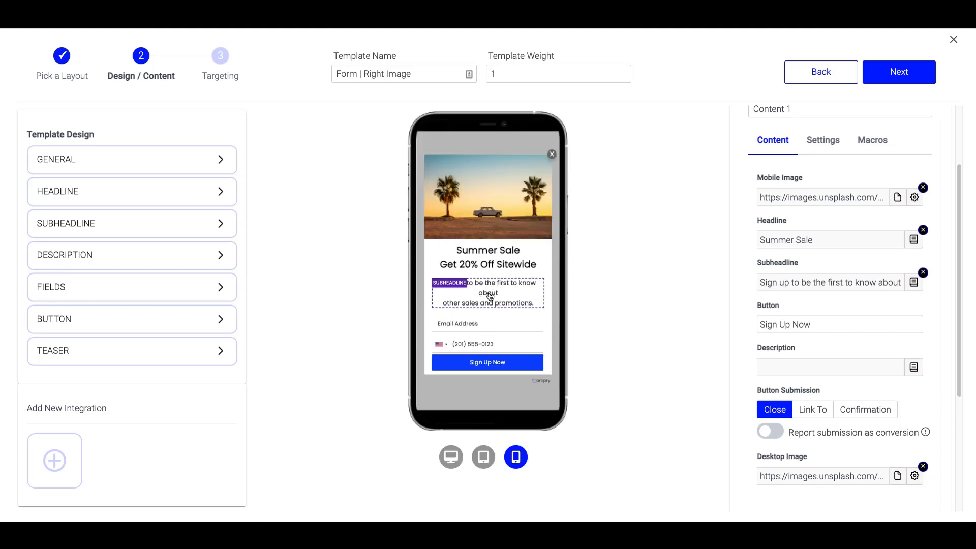
Reduce the subheadline to 16 px and return to the desktop preview.
click(222, 227)
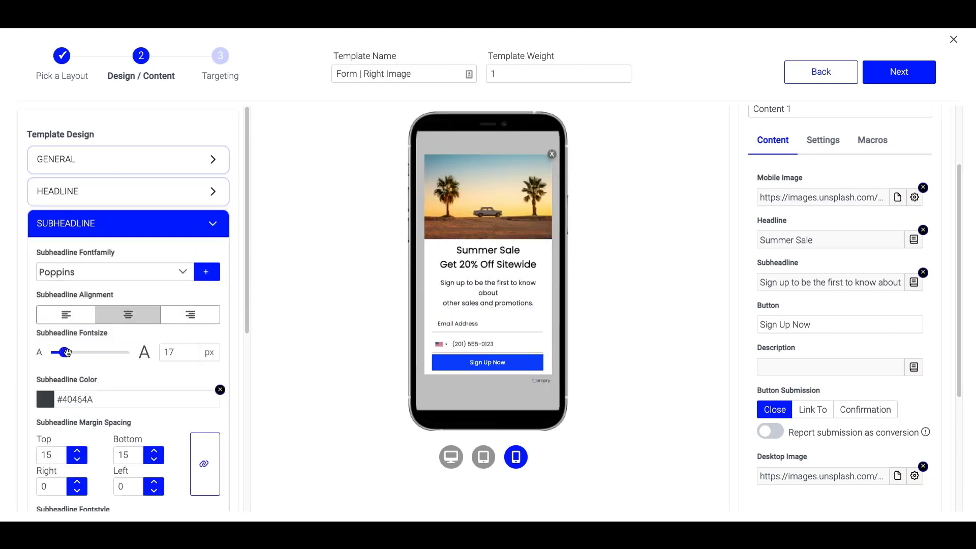
drag(66, 353, 62, 353)
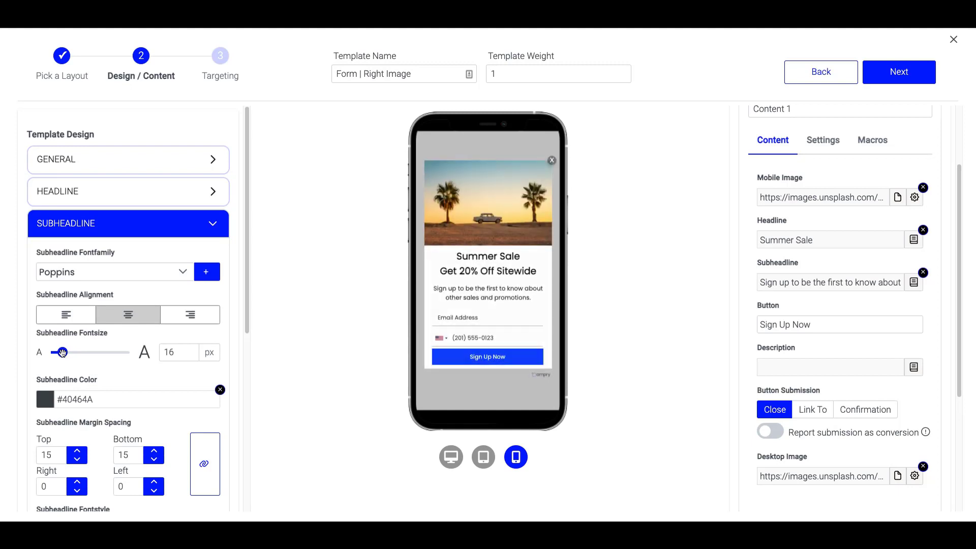
click(451, 457)
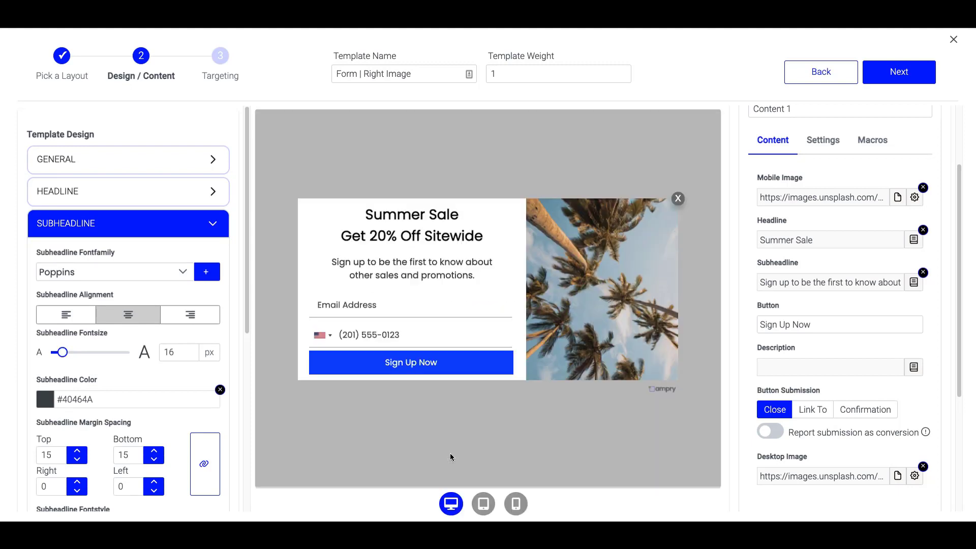
Switch button submission to Confirmation with a 15-second timer and open the Thank You! message.
scroll(812, 337, down, 3)
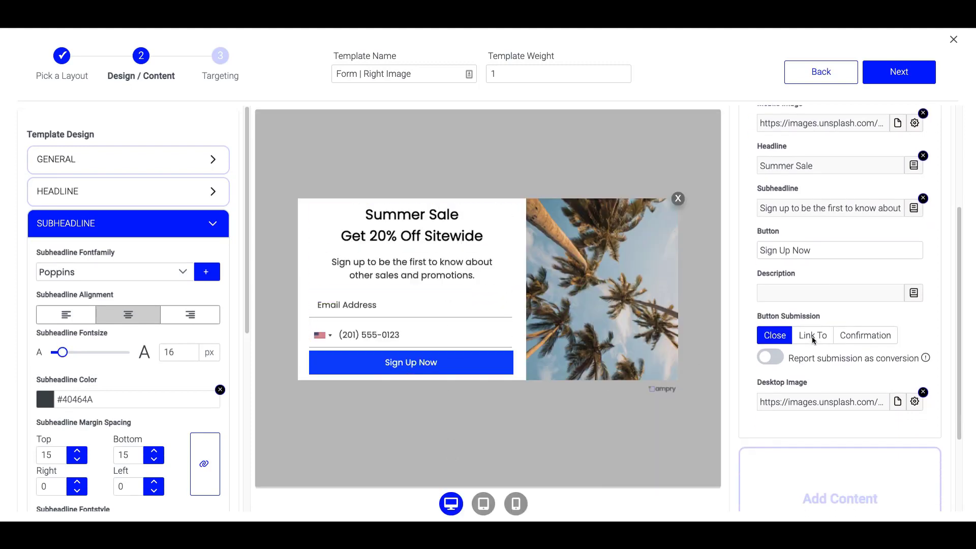
scroll(848, 267, up, 3)
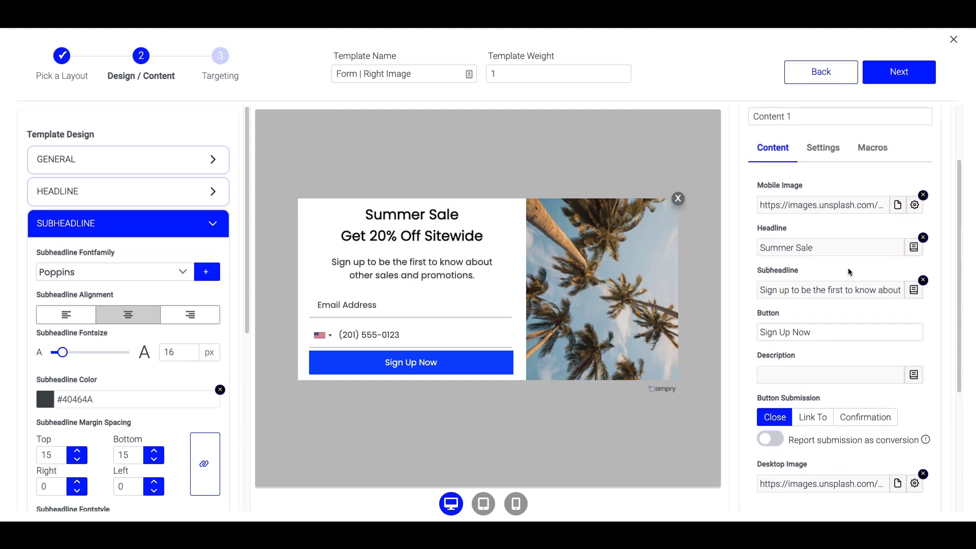
scroll(849, 270, down, 3)
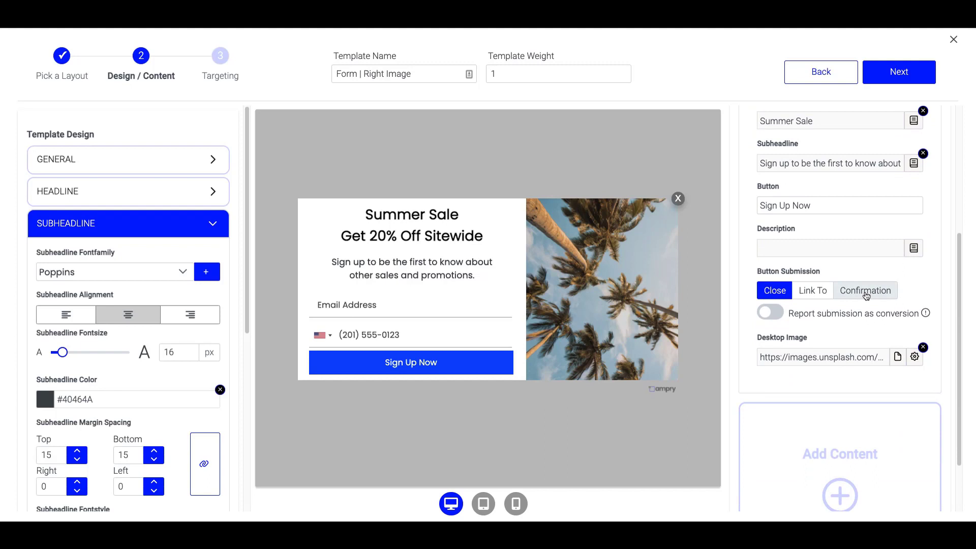
click(866, 291)
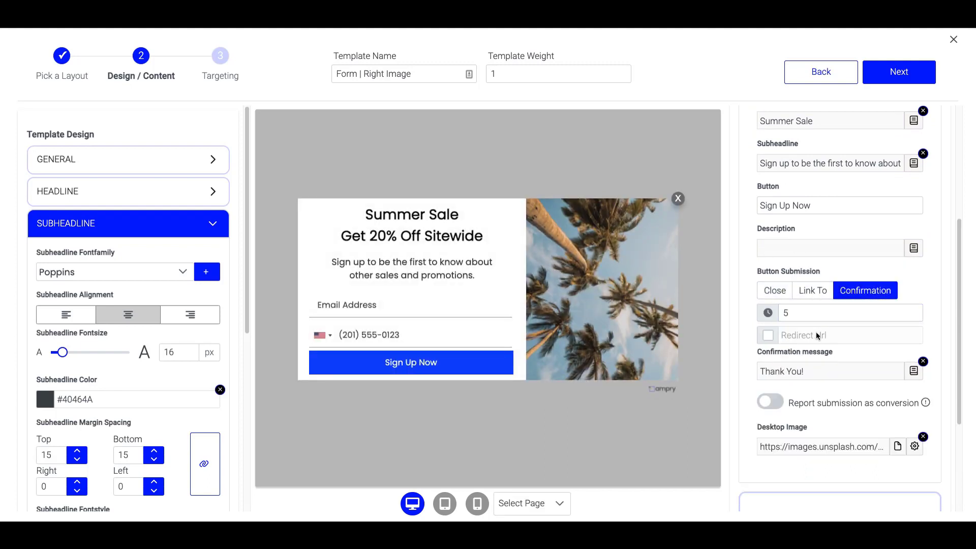
click(800, 314)
text(1)
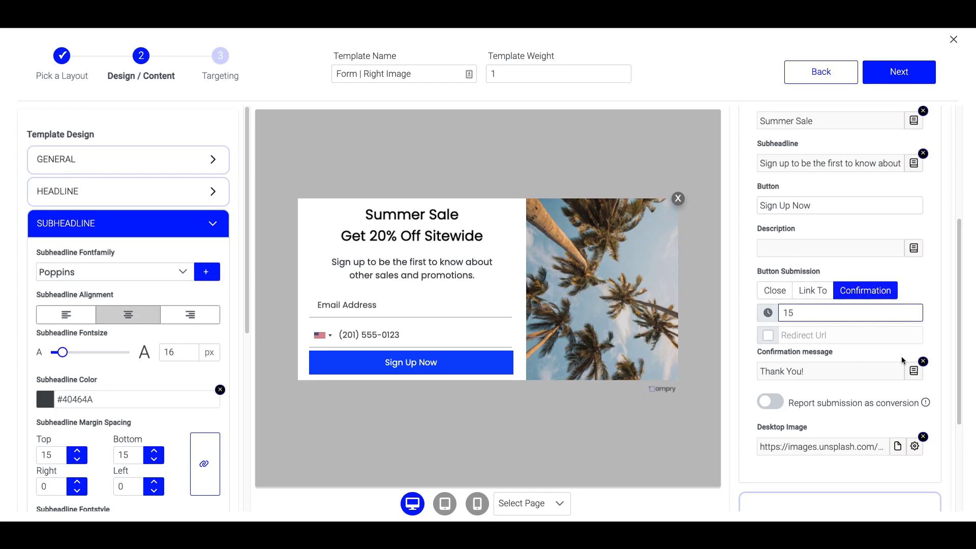
click(806, 371)
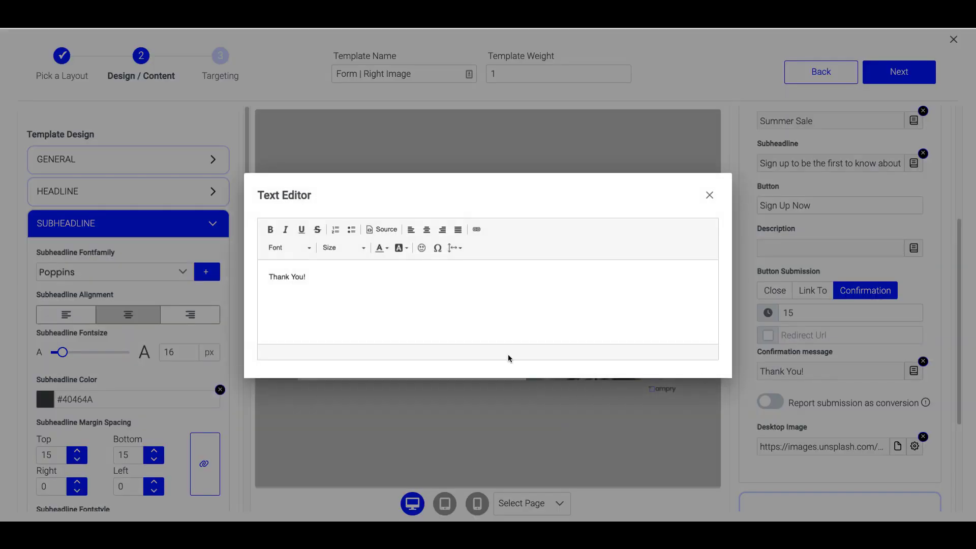
Change the message to 'Thank You for Signing Up' plus a SUMMER20 offer with the code underlined.
click(310, 276)
key(BackSpace)
text(for sign)
key(BackSpace)
key(BackSpace)
key(BackSpace)
key(BackSpace)
text(Signu)
key(BackSpace)
text(ing Up )
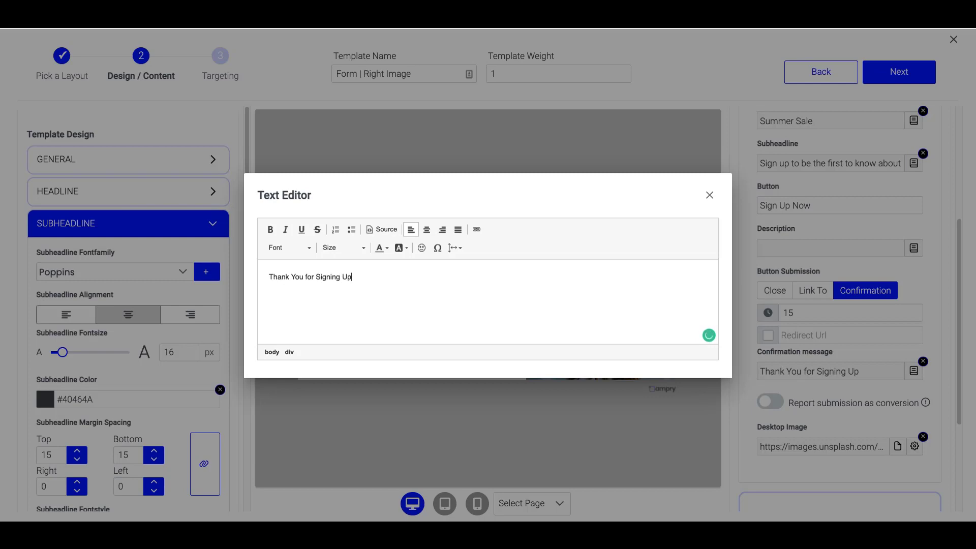
text(Shop our Summer Sale and use code)
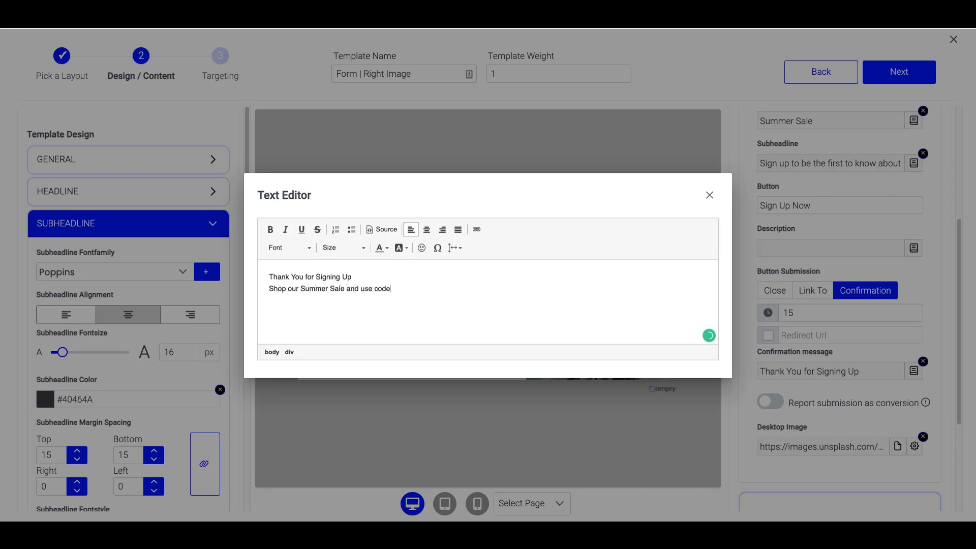
key(ctrl+u)
text(SUMMER20)
key(ctrl+u)
text(at checkout.)
click(649, 459)
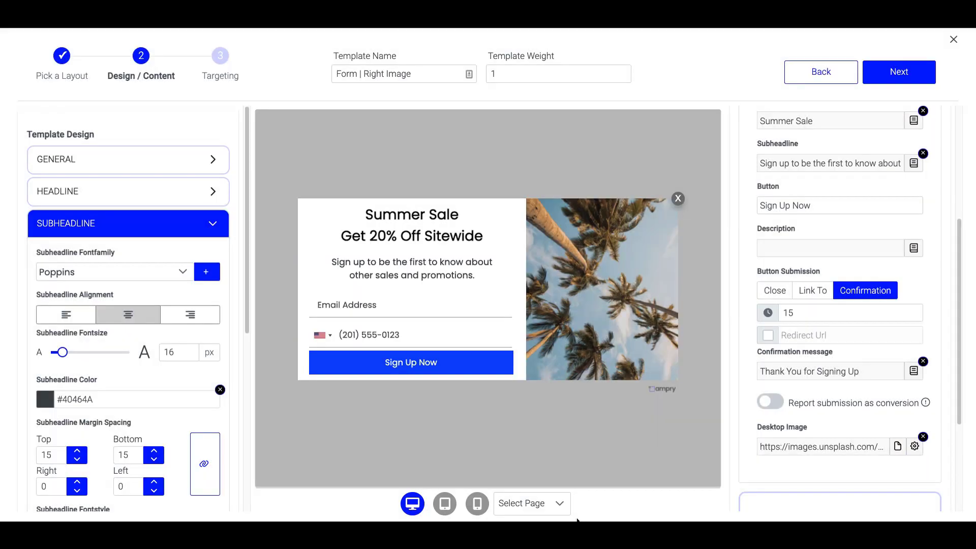
Preview the Confirmation page and set the whole message font to Poppins.
click(538, 501)
click(529, 478)
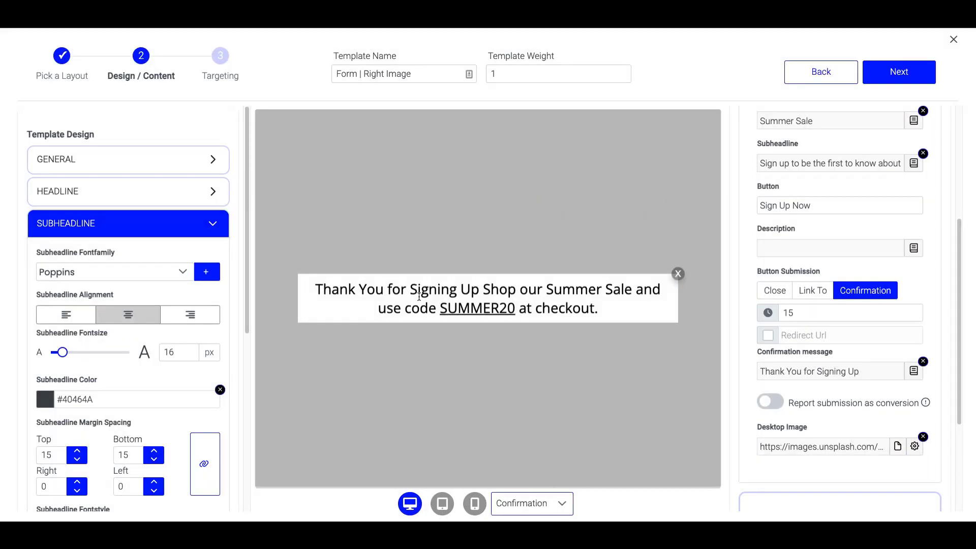
click(867, 368)
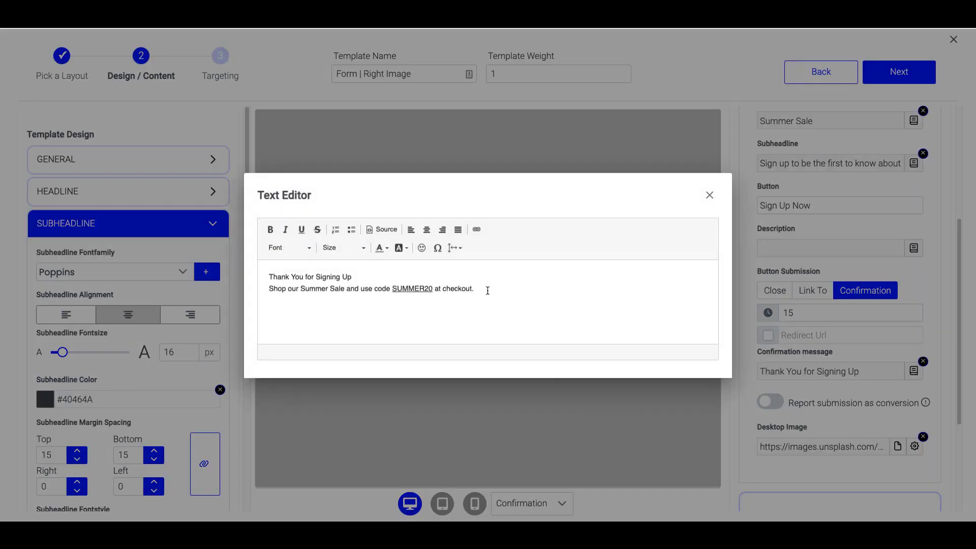
drag(487, 290, 250, 277)
click(309, 250)
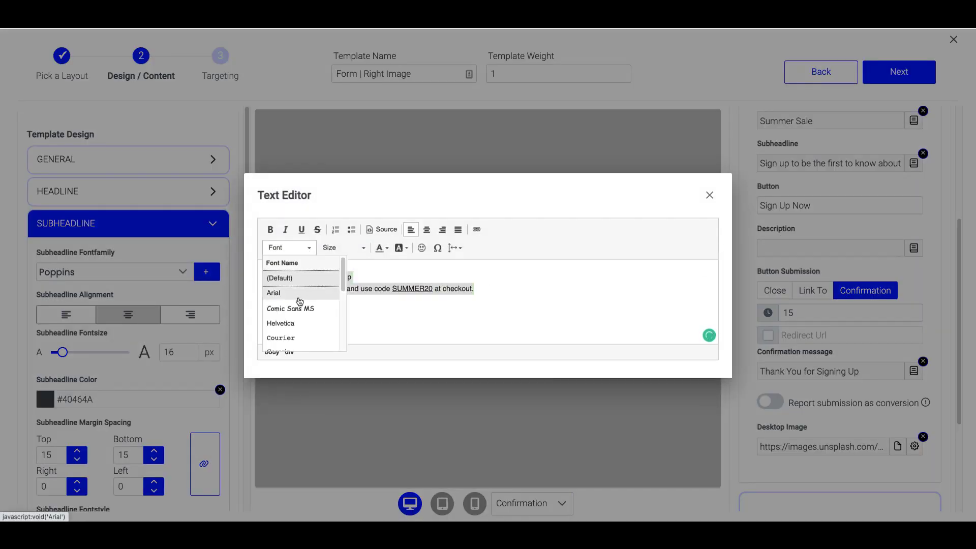
scroll(300, 305, down, 5)
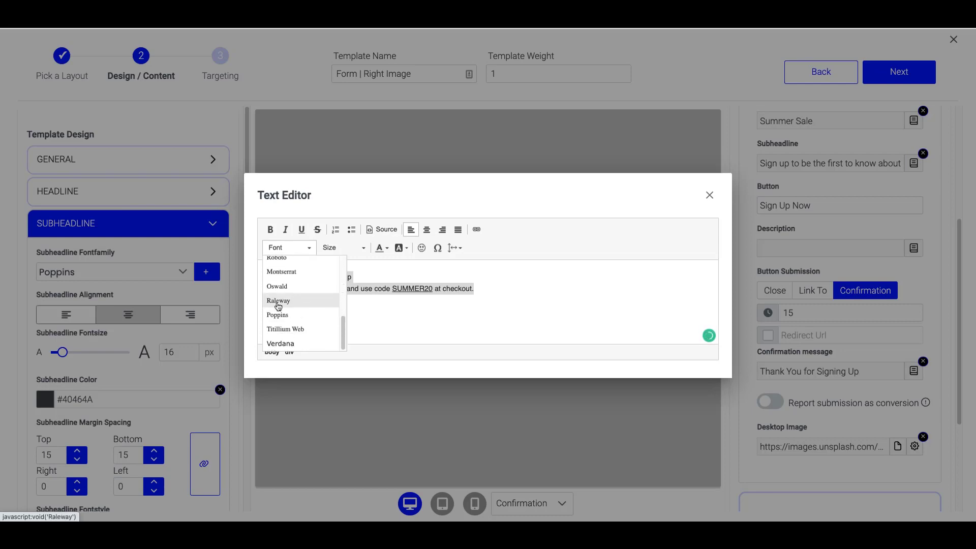
click(278, 314)
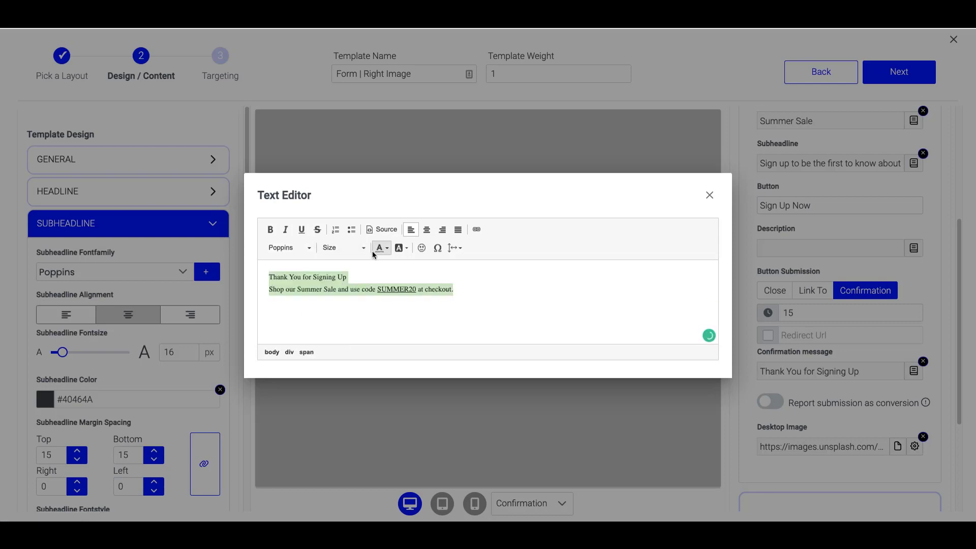
Set the 'Thank You for Signing Up' line to size 28.
click(343, 248)
click(395, 294)
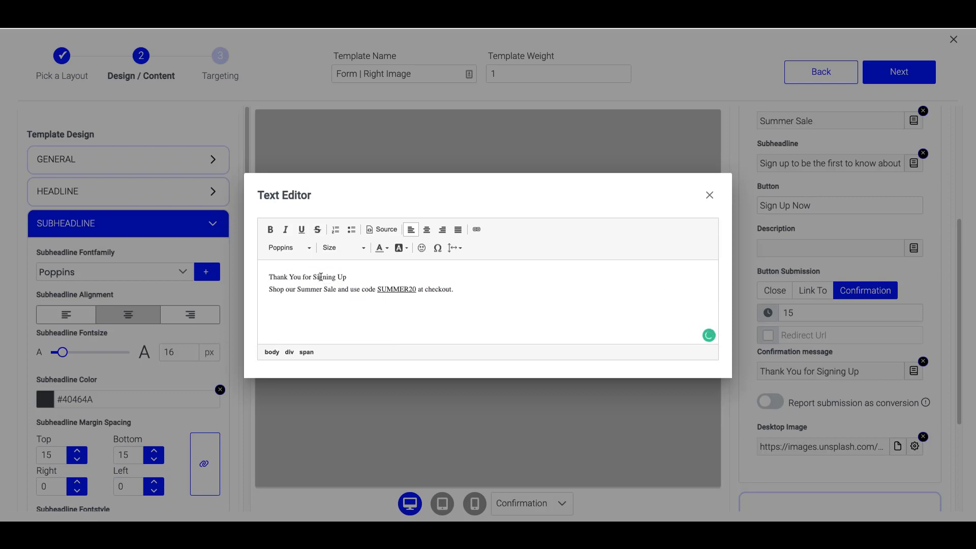
triple_click(321, 277)
click(344, 248)
scroll(366, 292, down, 3)
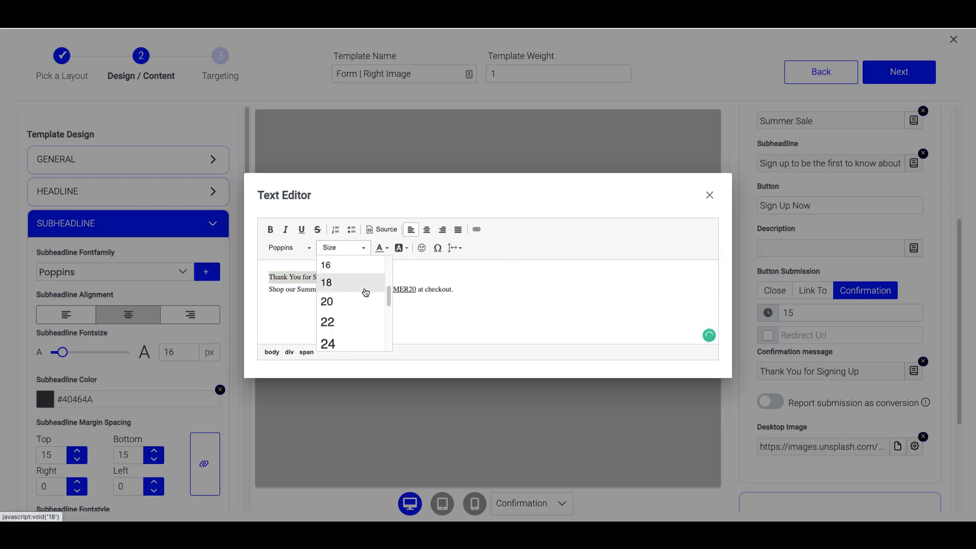
scroll(366, 293, down, 3)
click(364, 309)
Set the SUMMER20 offer line to size 20.
double_click(403, 304)
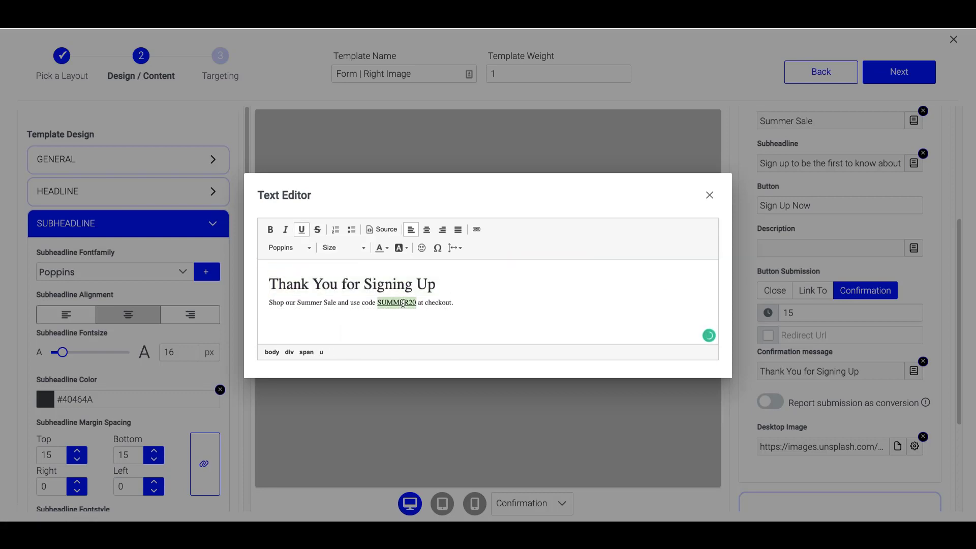
triple_click(402, 303)
click(344, 248)
scroll(357, 321, down, 2)
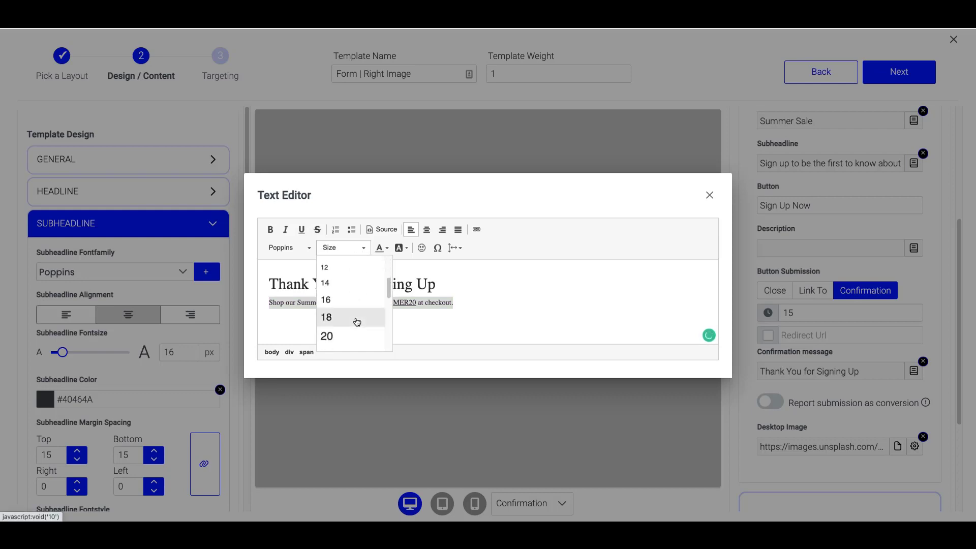
scroll(356, 320, down, 1)
click(340, 275)
click(519, 433)
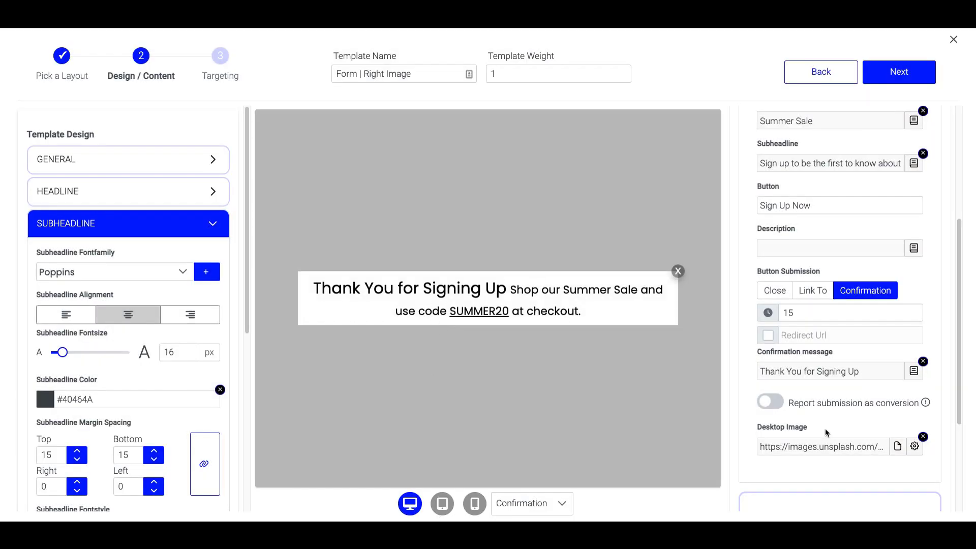
Insert a line break after the first line of the confirmation message.
click(830, 449)
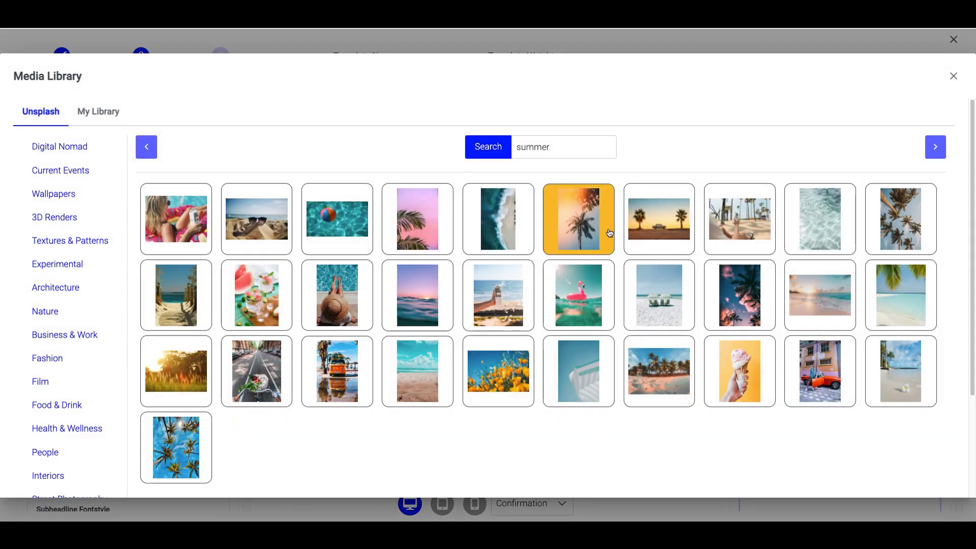
click(952, 76)
click(914, 371)
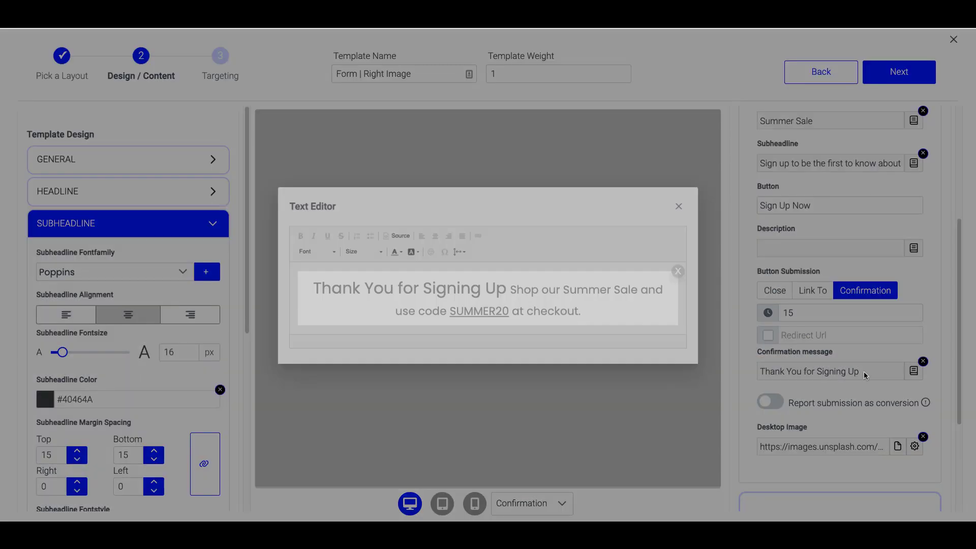
click(430, 283)
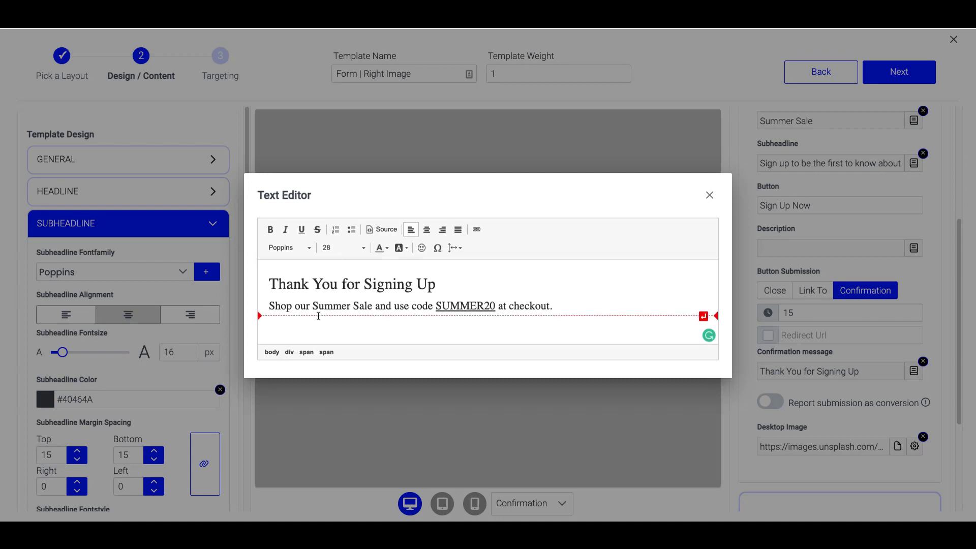
key(Return)
click(569, 435)
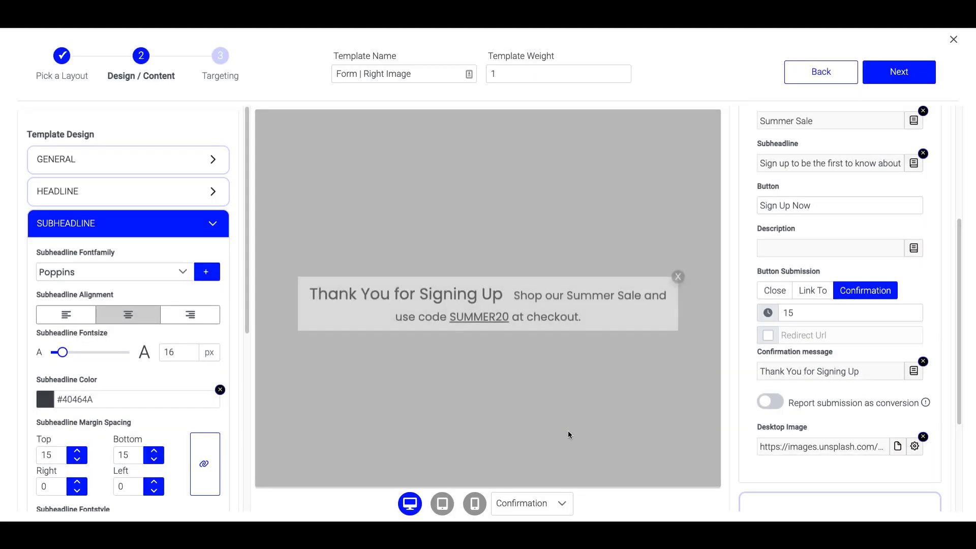
Centre both message lines and check the result in the mobile preview.
click(816, 378)
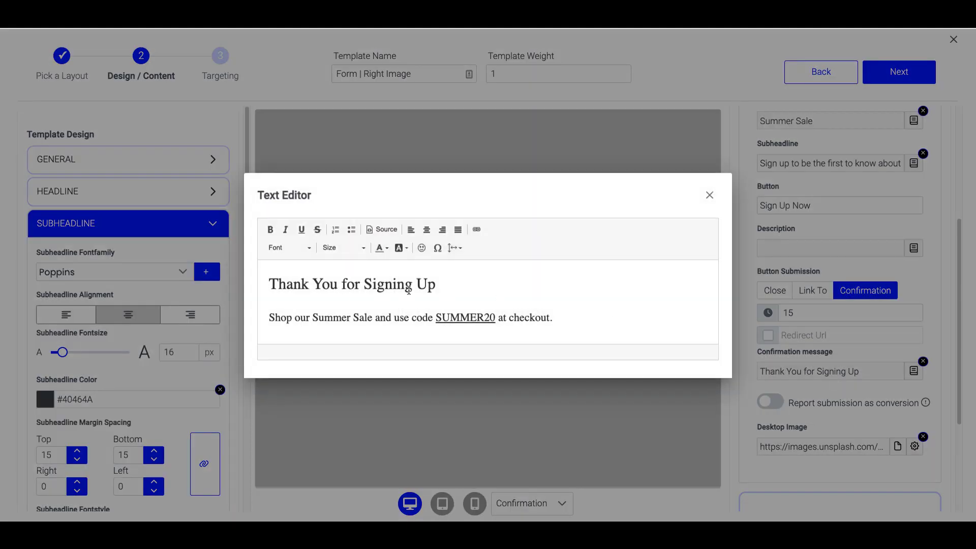
drag(581, 317, 257, 284)
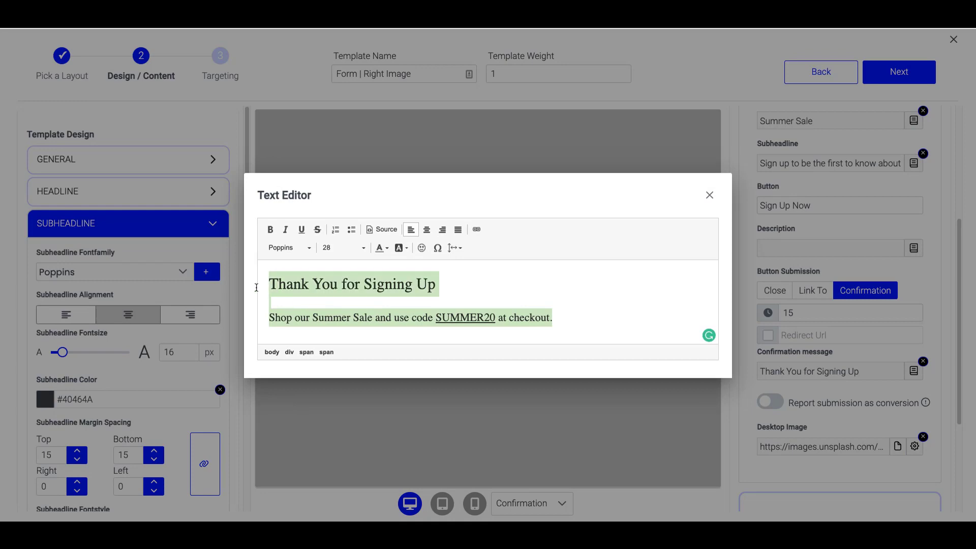
click(428, 230)
click(597, 466)
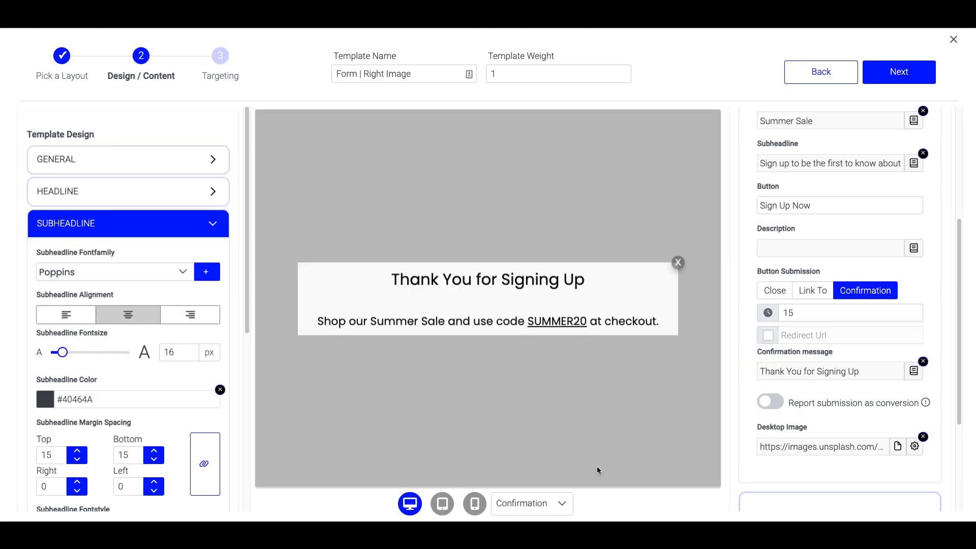
click(842, 376)
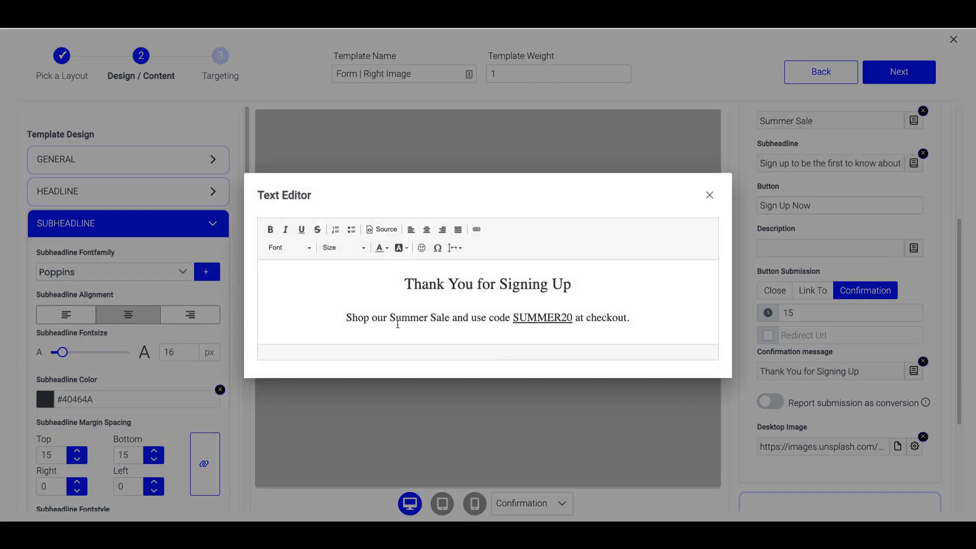
click(503, 423)
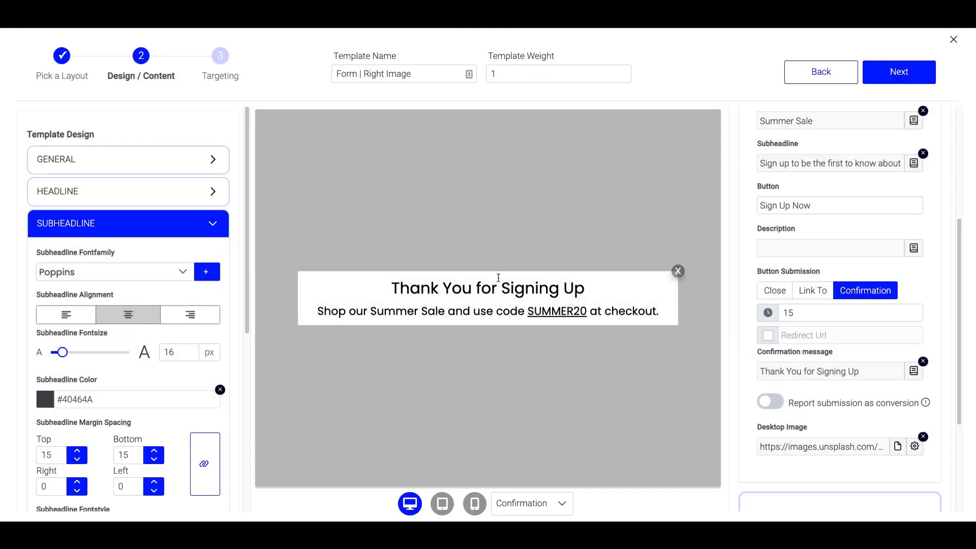
click(475, 504)
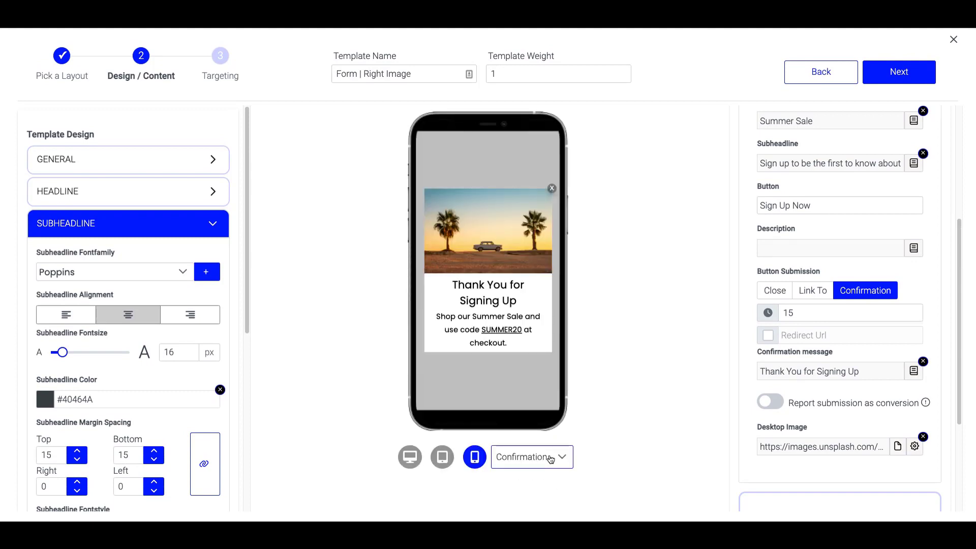
Review the finished Poppins confirmation design and continue to the Targeting step.
scroll(810, 316, down, 2)
scroll(810, 316, down, 2)
scroll(133, 328, down, 6)
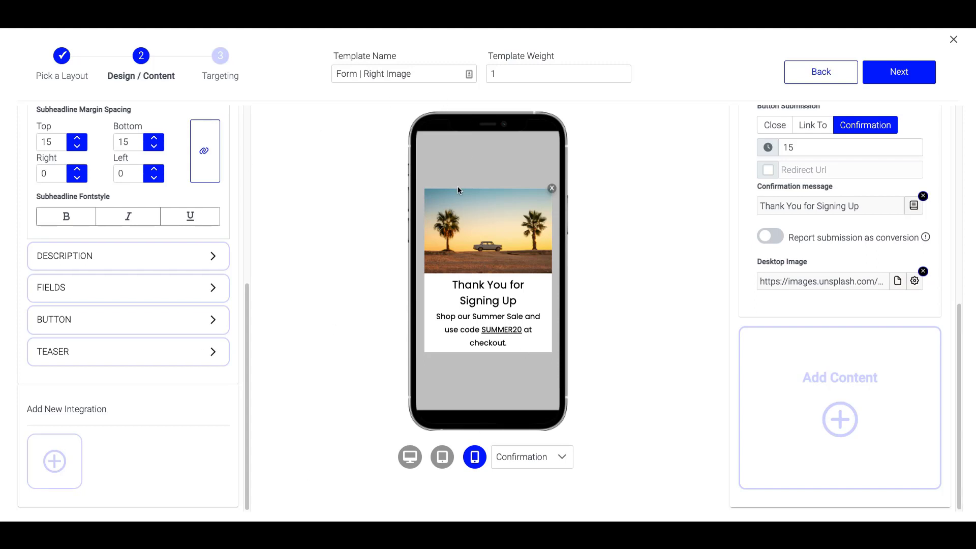
click(901, 82)
Add a New / Returning condition showing the popup to New Visitors only, then create the template.
click(376, 211)
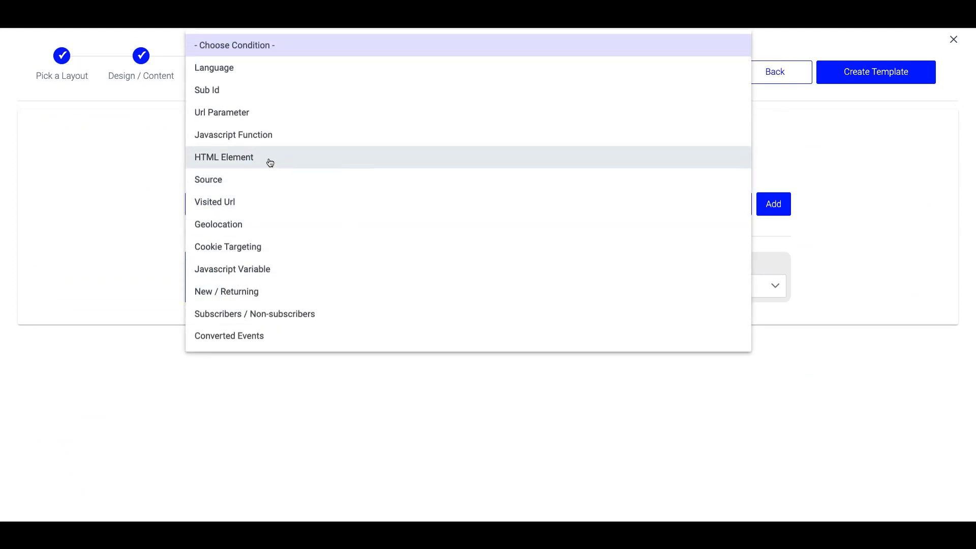
click(259, 291)
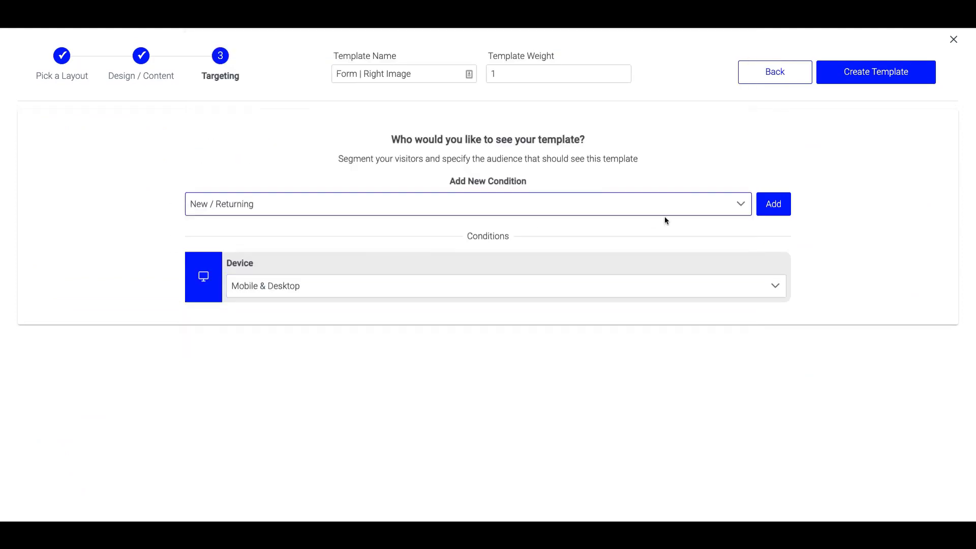
click(771, 205)
click(705, 346)
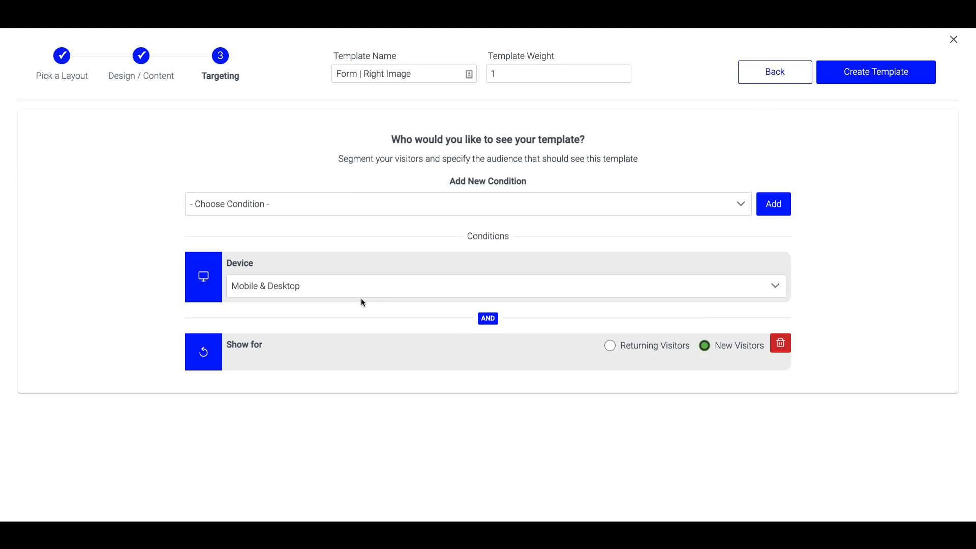
click(882, 72)
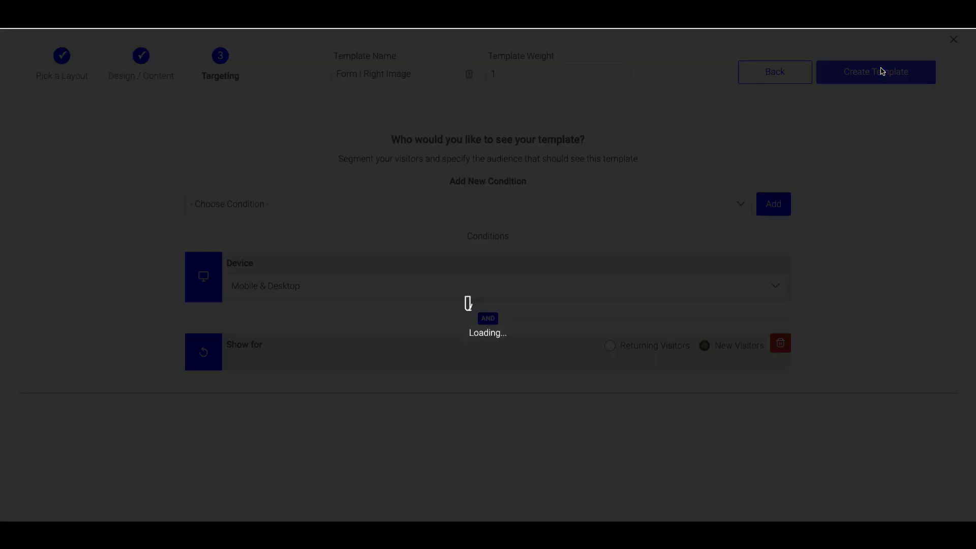